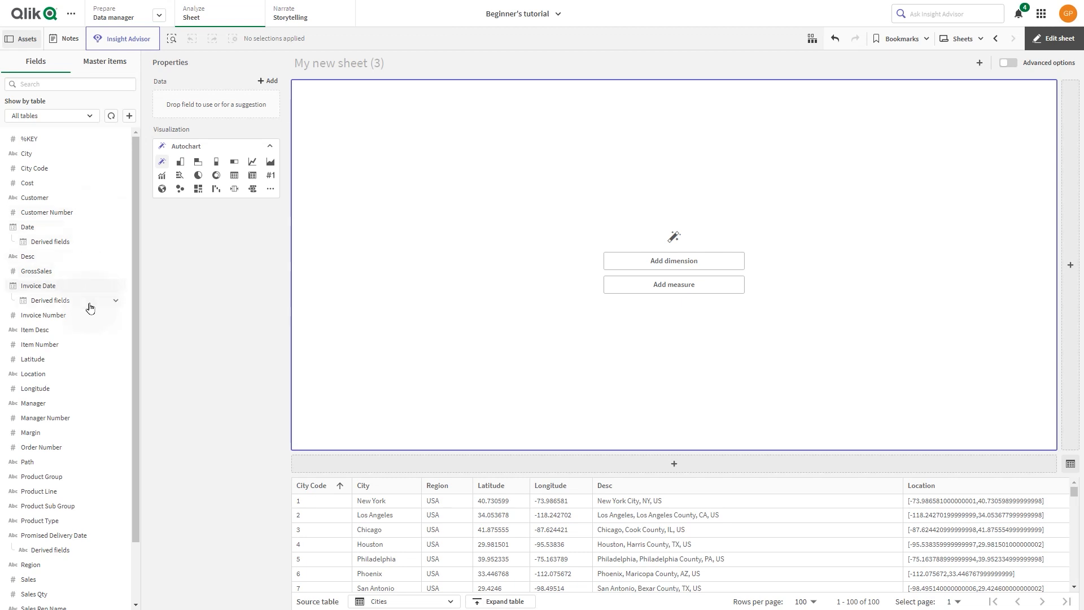
Step: Start a master dimension from the YearMonth field derived from Invoice Date and name it MonthYear
click(115, 300)
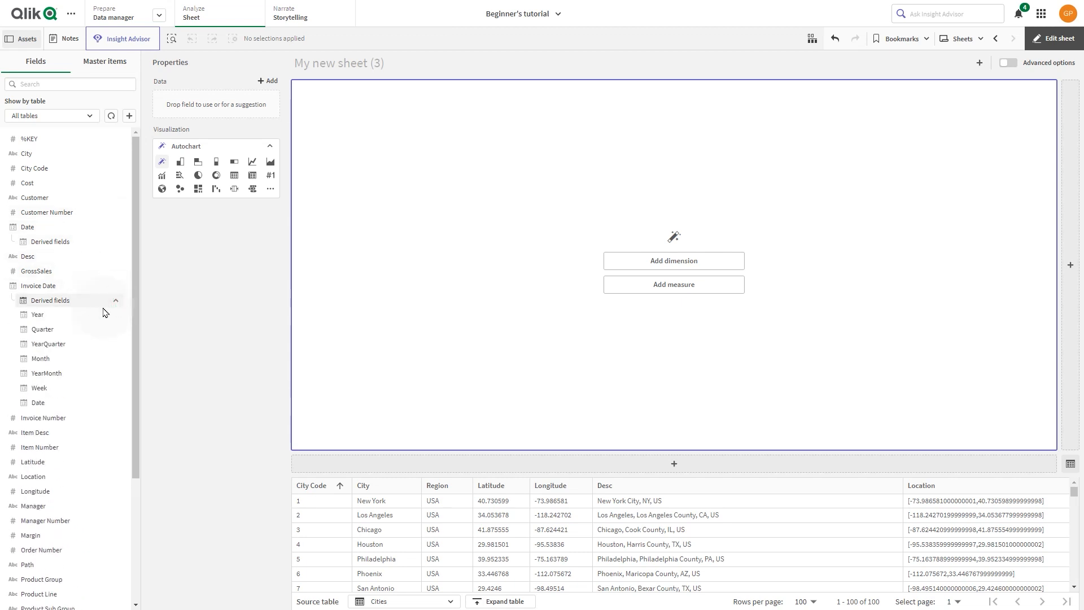
click(103, 374)
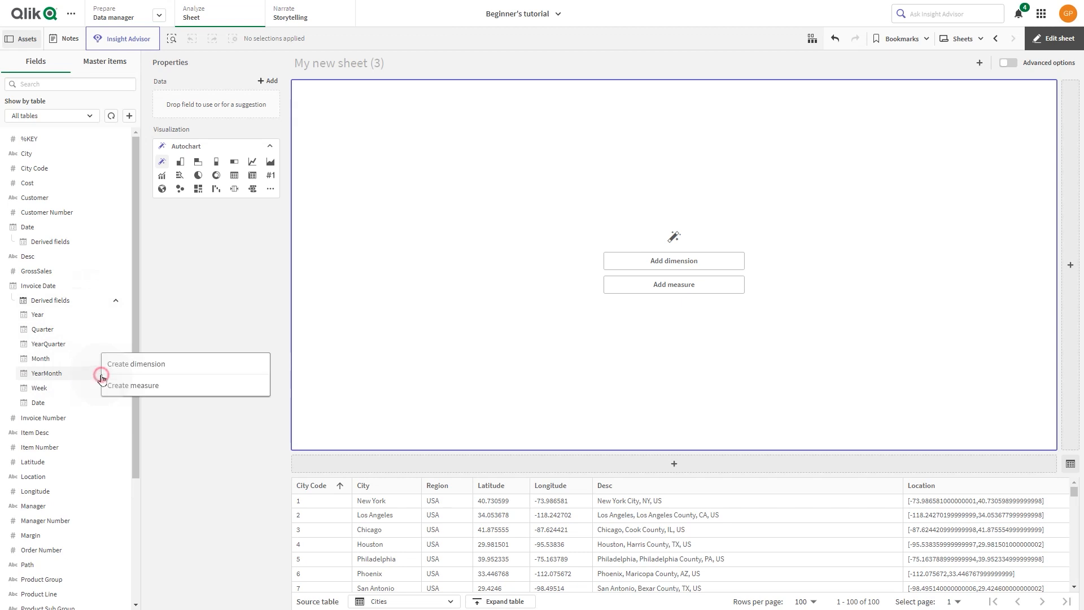
click(132, 370)
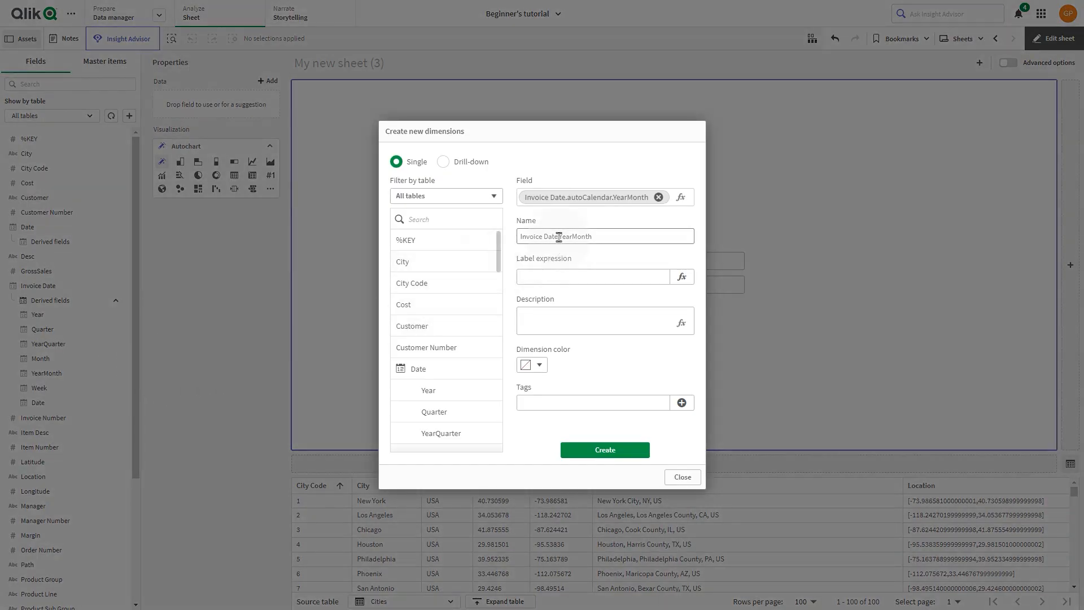
drag(603, 236, 505, 239)
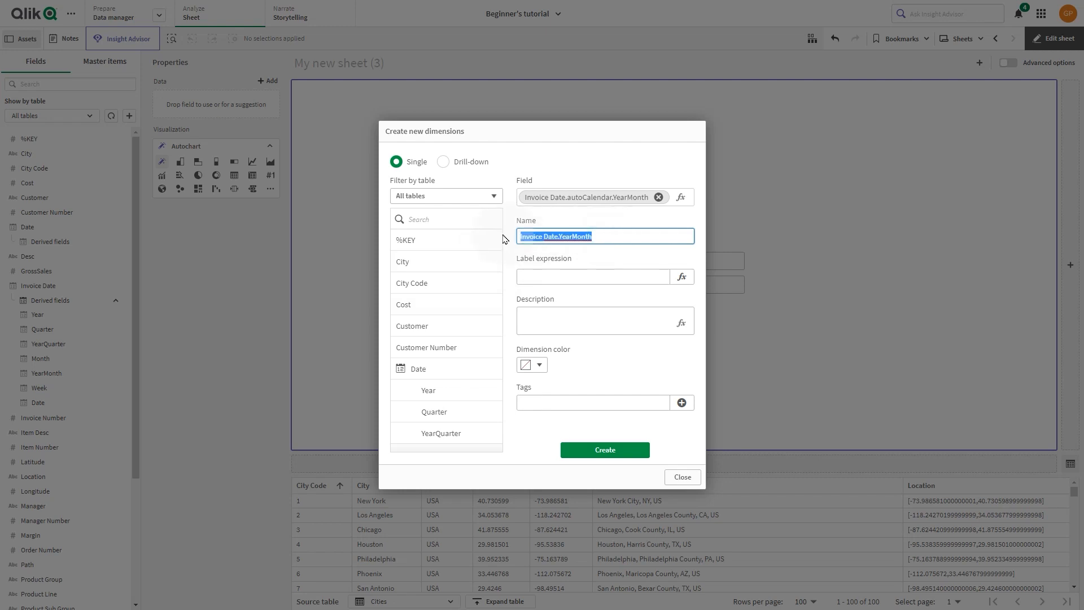
text(MonthYear)
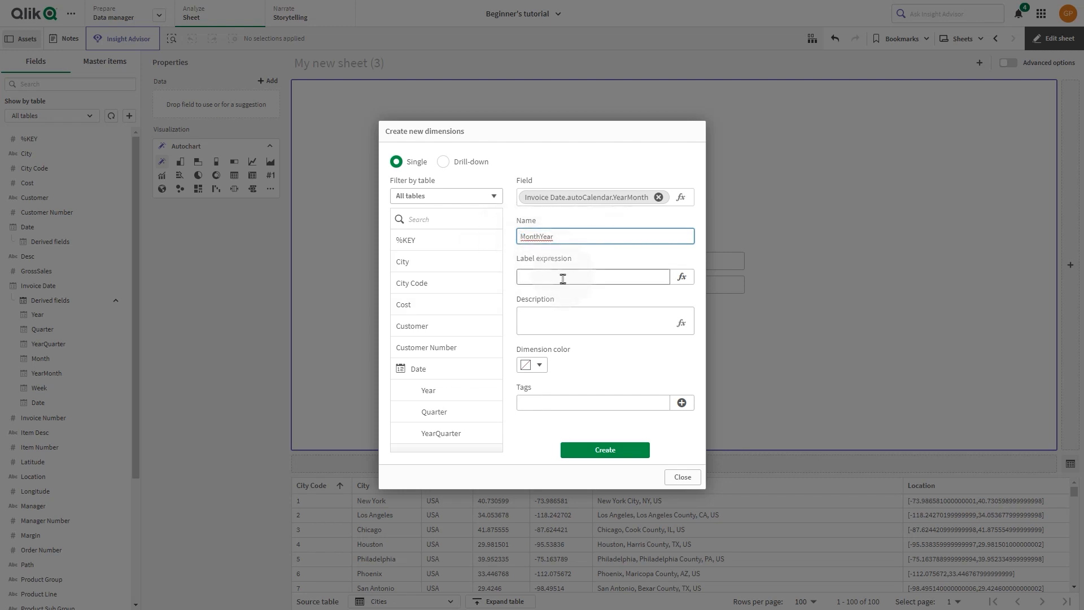
Step: Set the MonthYear dimension's color to the darker blue, create the dimension and close the dialog
click(542, 365)
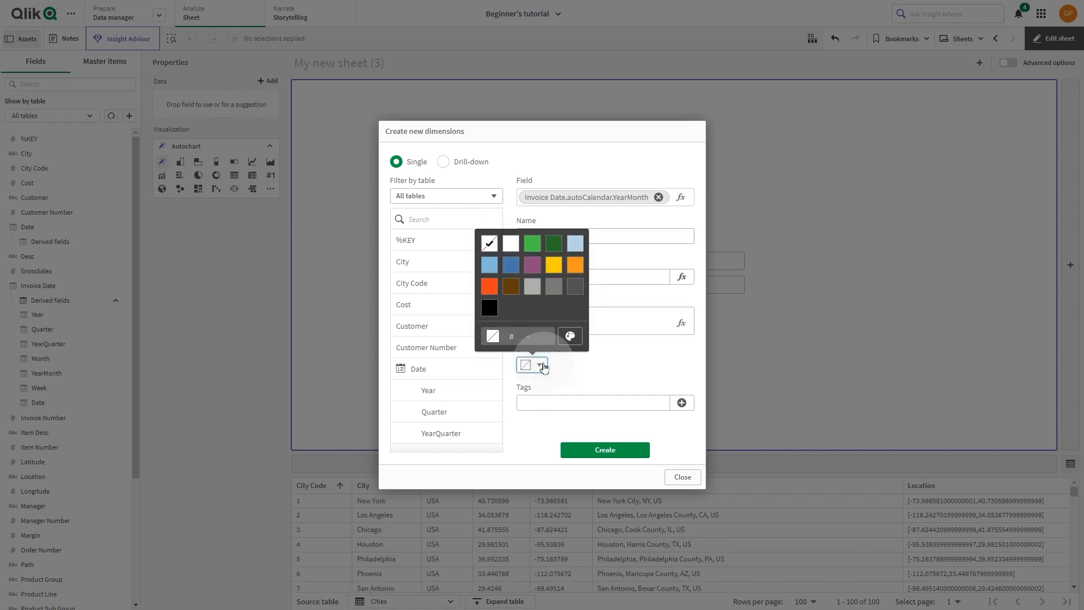
click(510, 266)
click(573, 362)
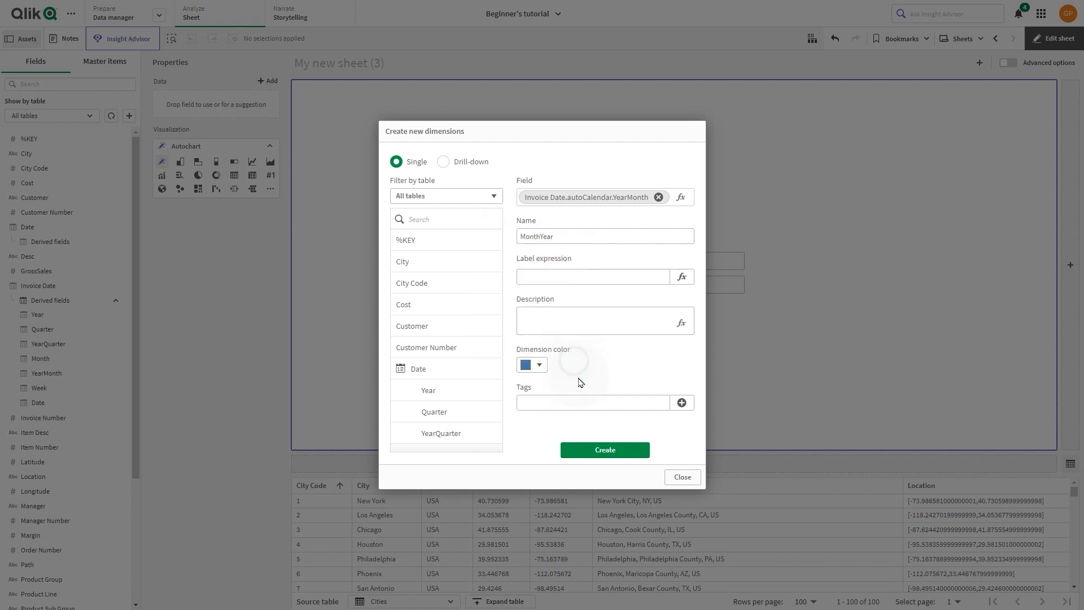
click(592, 443)
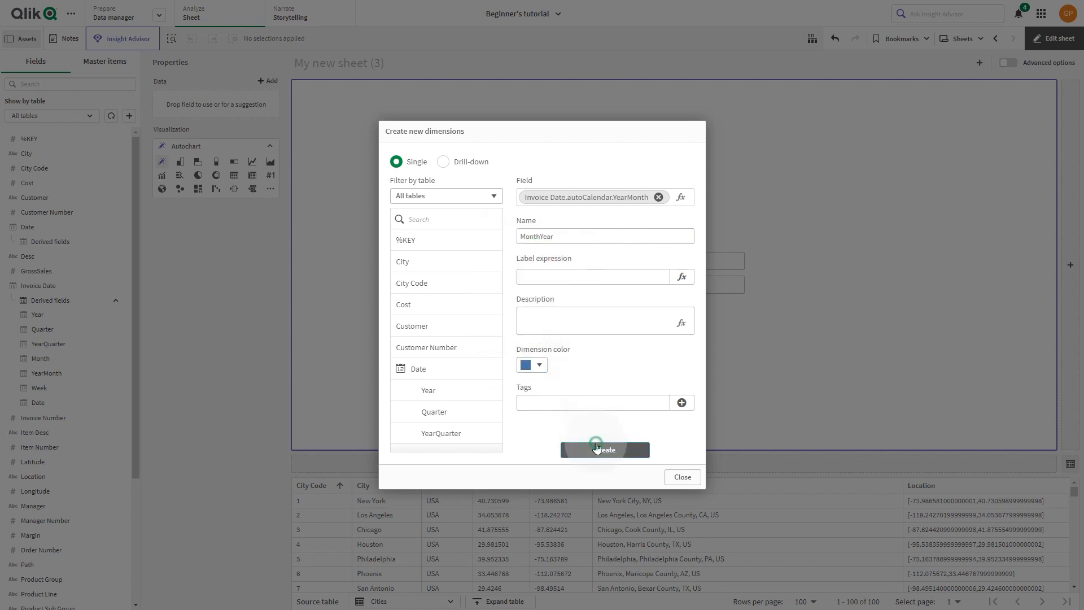
click(681, 478)
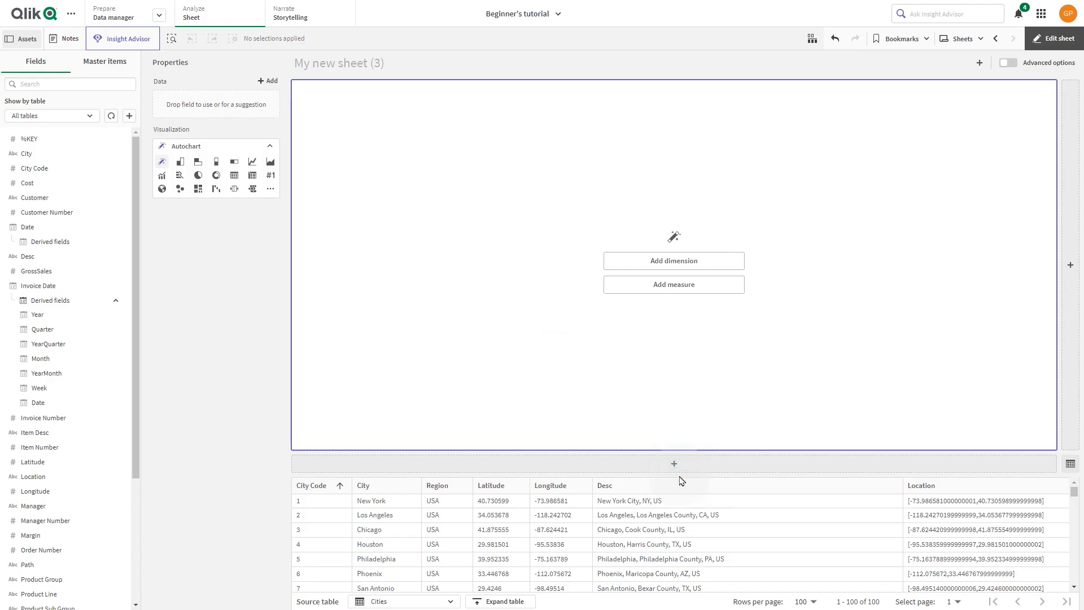
Step: Start another single dimension from the master items and choose Product Type as its field
click(102, 67)
click(49, 140)
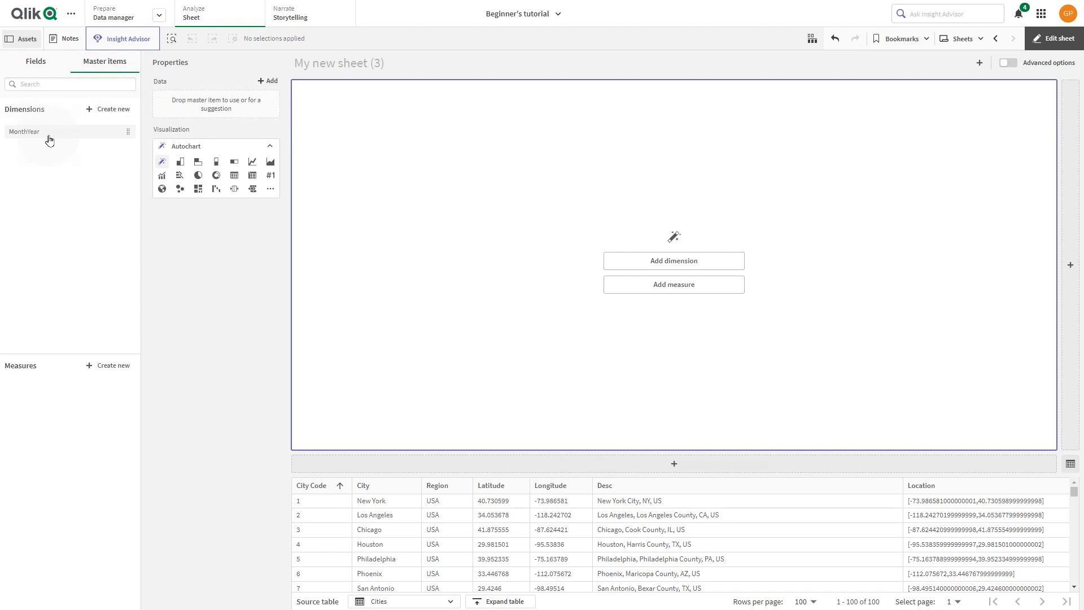
click(112, 110)
click(395, 165)
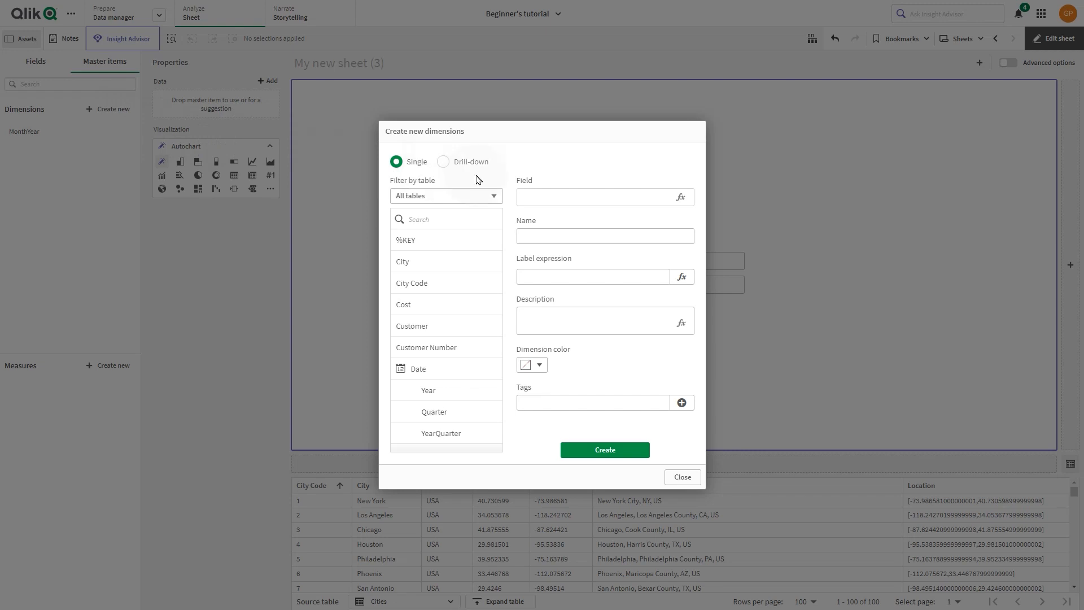
click(459, 219)
text(pr)
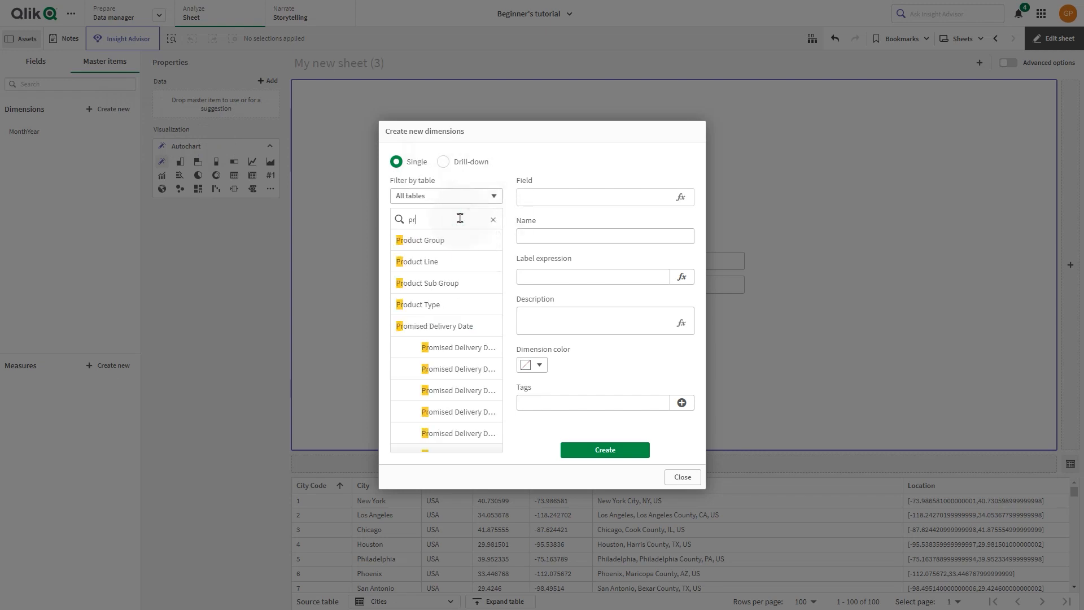
click(456, 305)
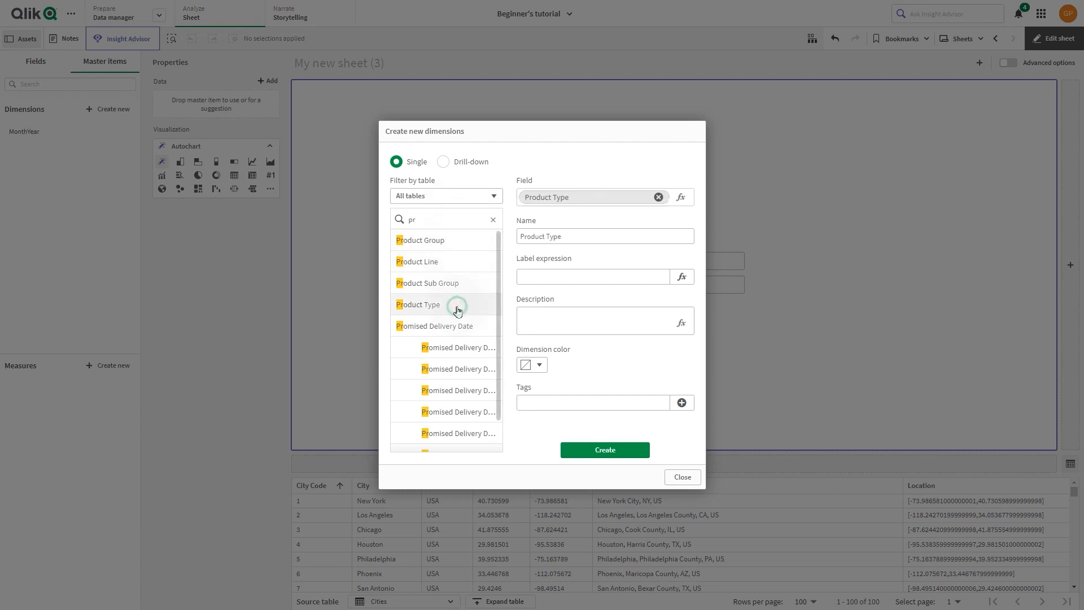
Step: Set the Product Type dimension's color to dark green (#276e27), create it and close the dialog
click(559, 237)
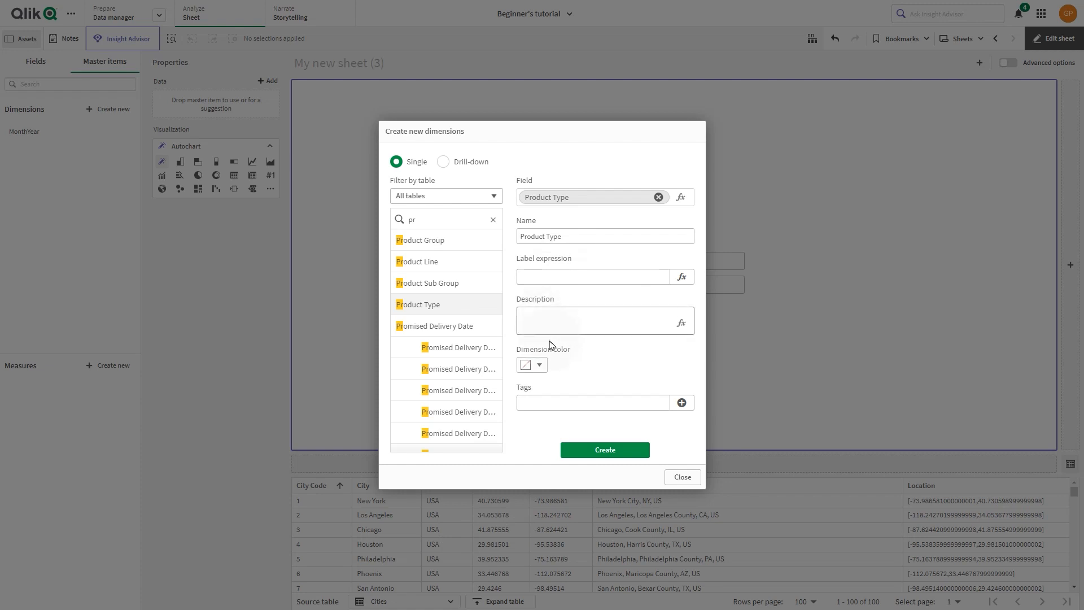
click(544, 365)
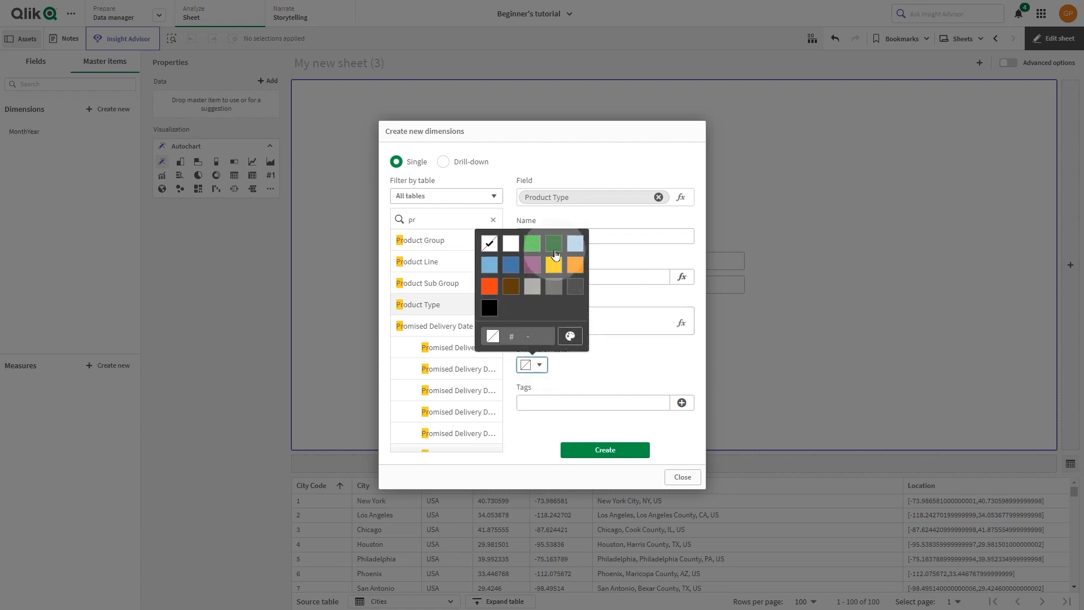
click(552, 249)
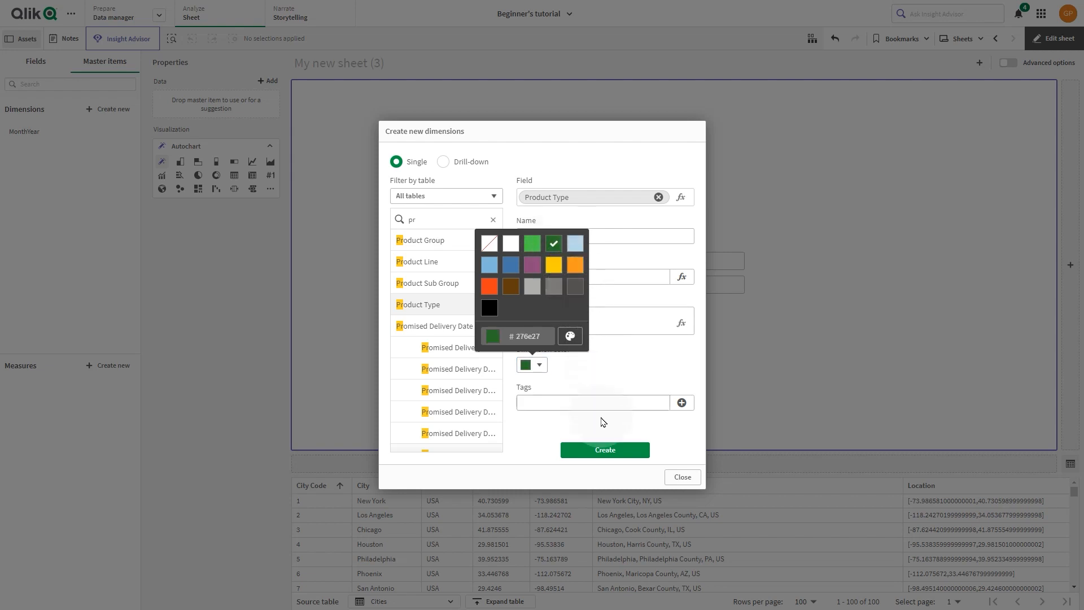
click(600, 450)
click(683, 478)
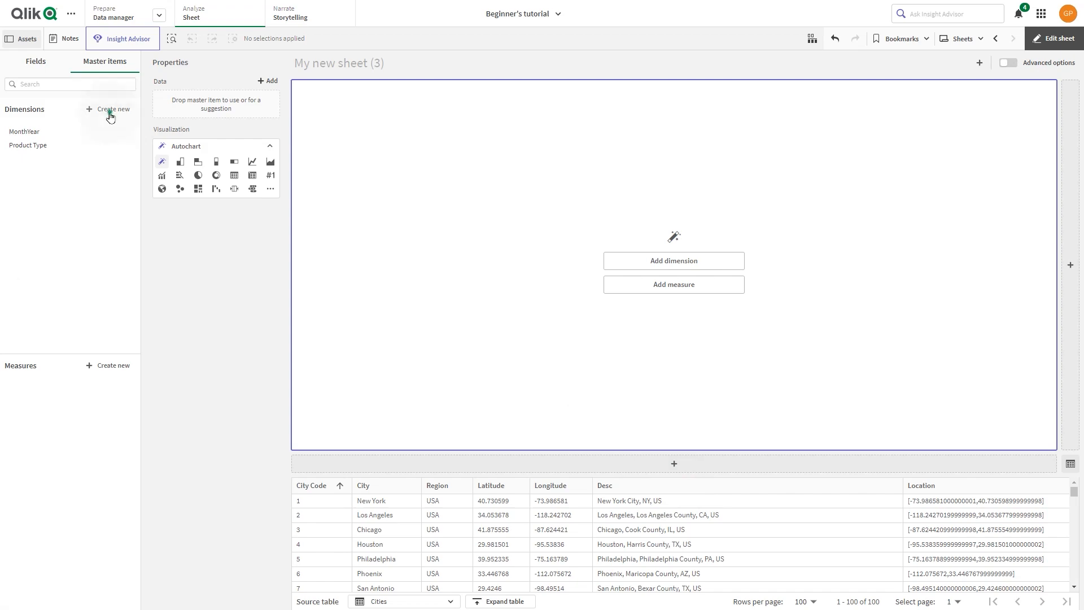
Step: Start a drill-down master dimension with the fields Region, Customer and City in that order
click(110, 113)
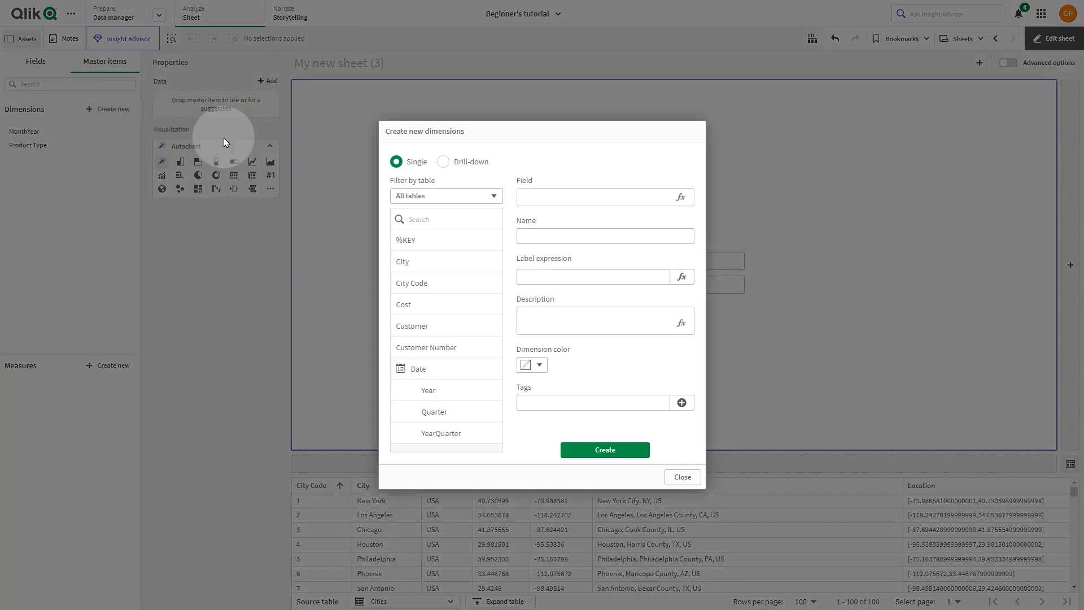
click(442, 163)
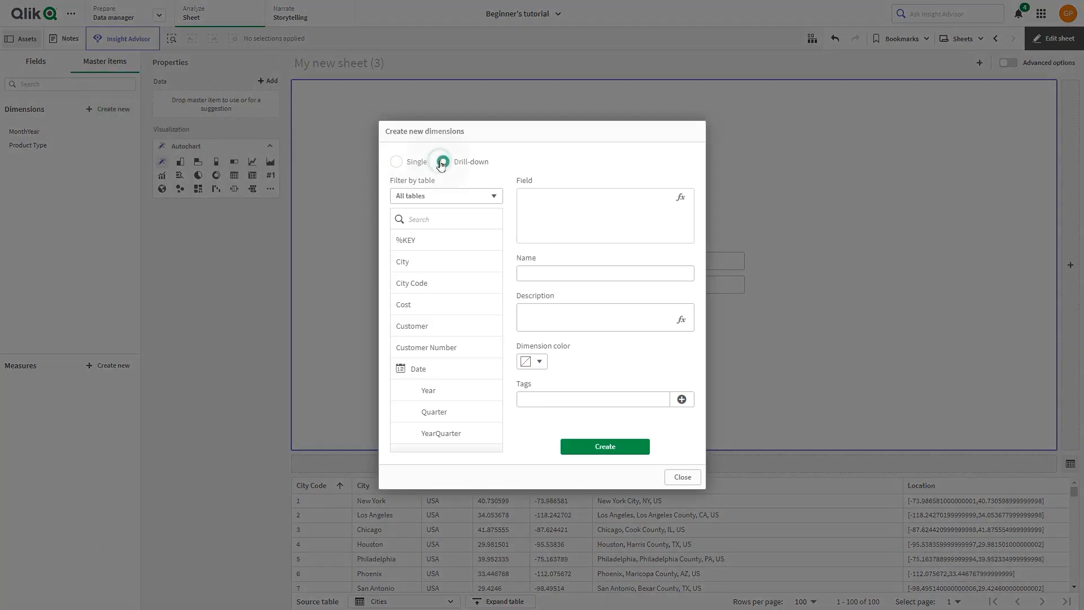
click(460, 224)
text(reg)
click(457, 239)
click(493, 220)
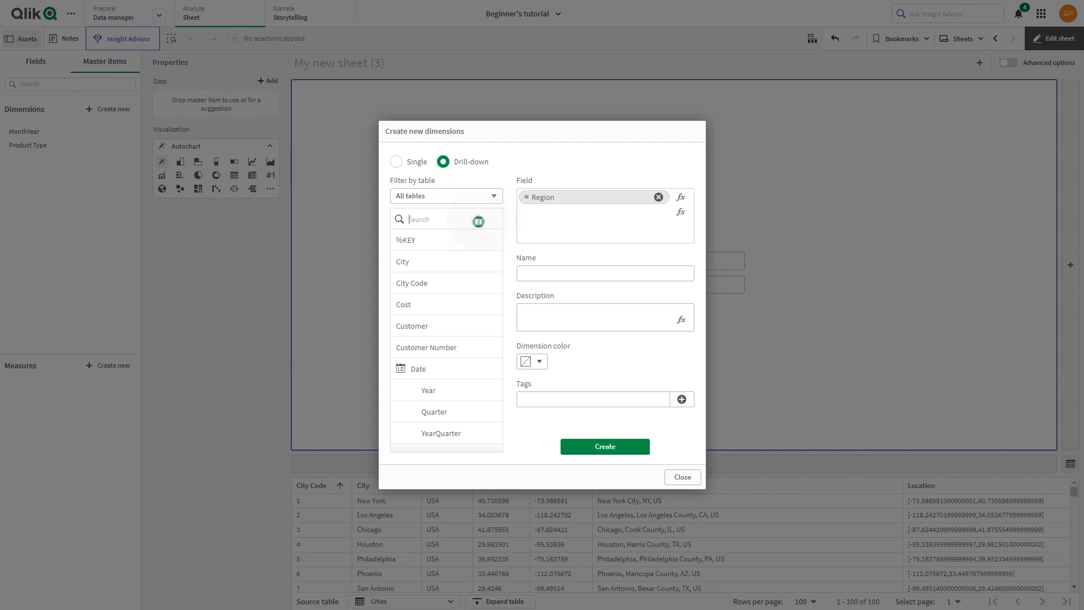
text(customer)
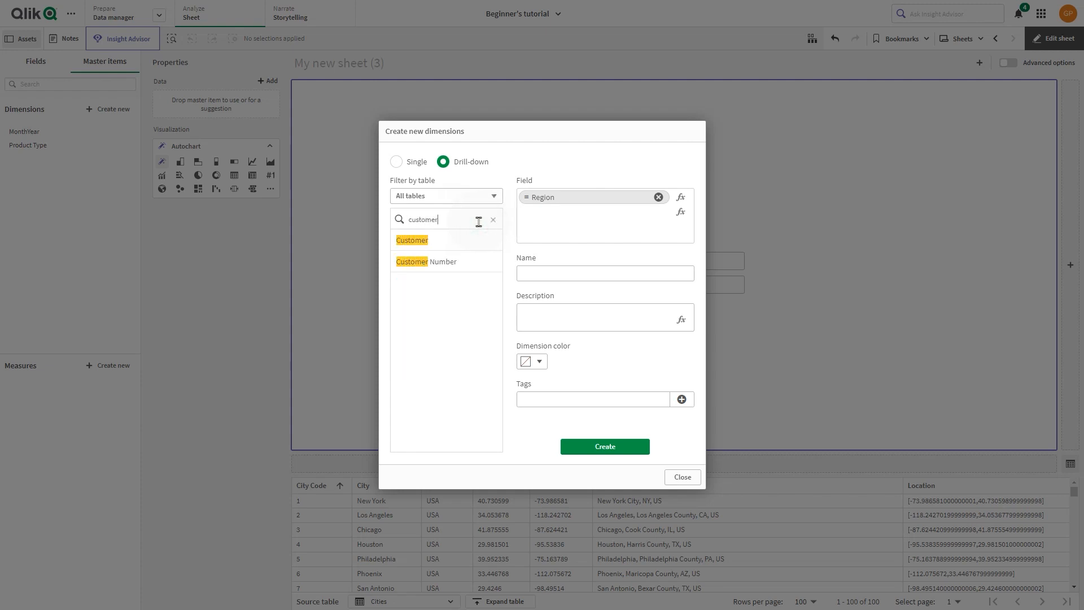
key(Return)
text(cit)
click(432, 237)
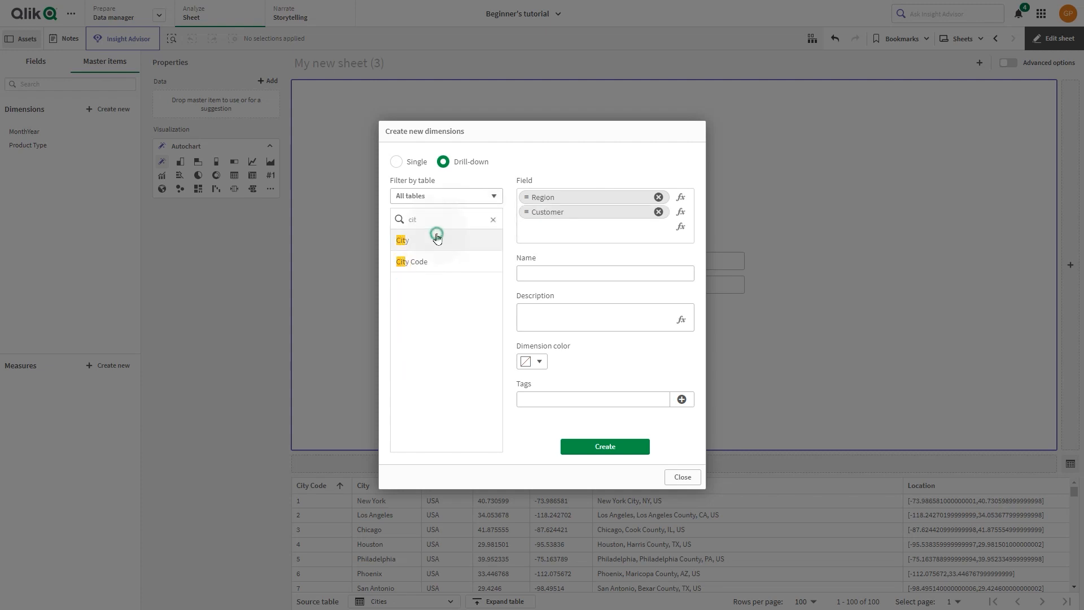
Step: Name the drill-down dimension Region Customer and set its color to orange
click(546, 271)
text(Region Customer)
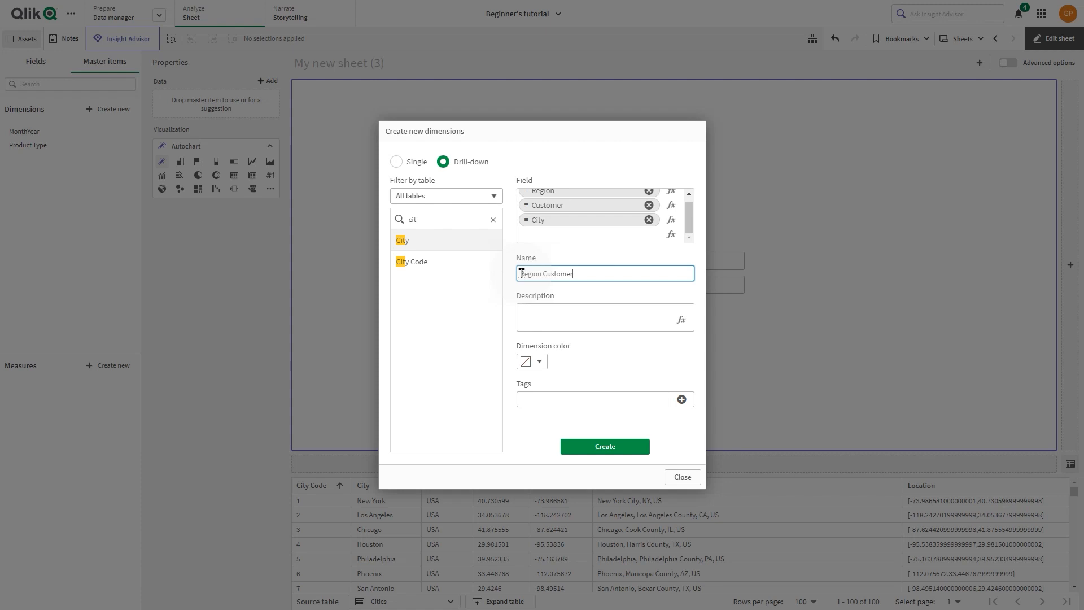
click(532, 361)
click(567, 226)
click(580, 368)
Step: Add the tag Region to the drill-down dimension, create it and close the dialog
click(548, 400)
text(R)
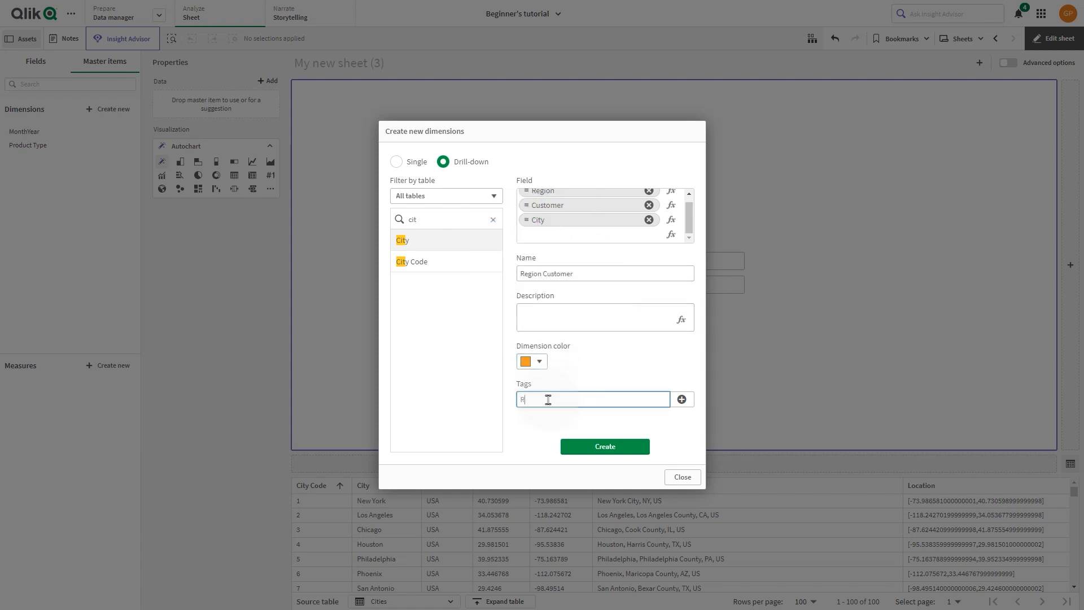
text(egion)
key(Return)
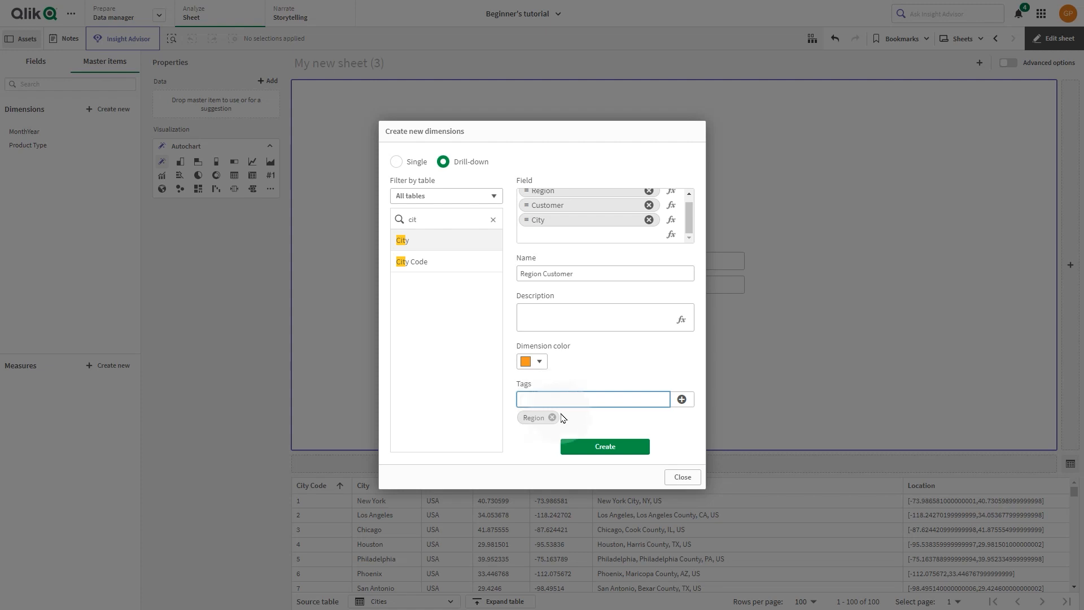
click(614, 452)
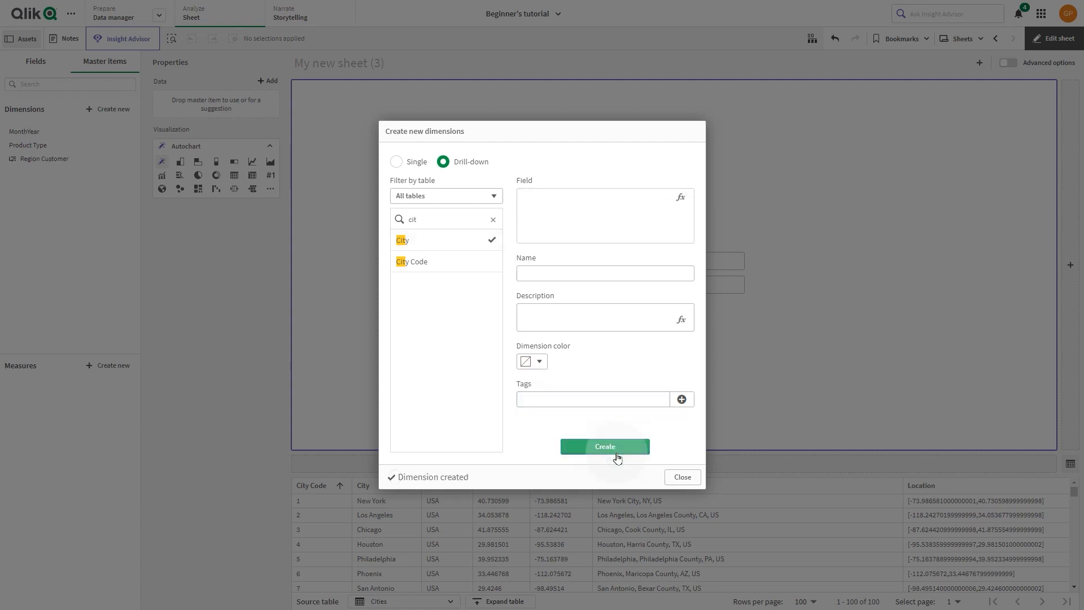
click(682, 476)
Step: Add the Region Customer dimension and the Sales field to the empty chart on the sheet
drag(73, 167, 540, 268)
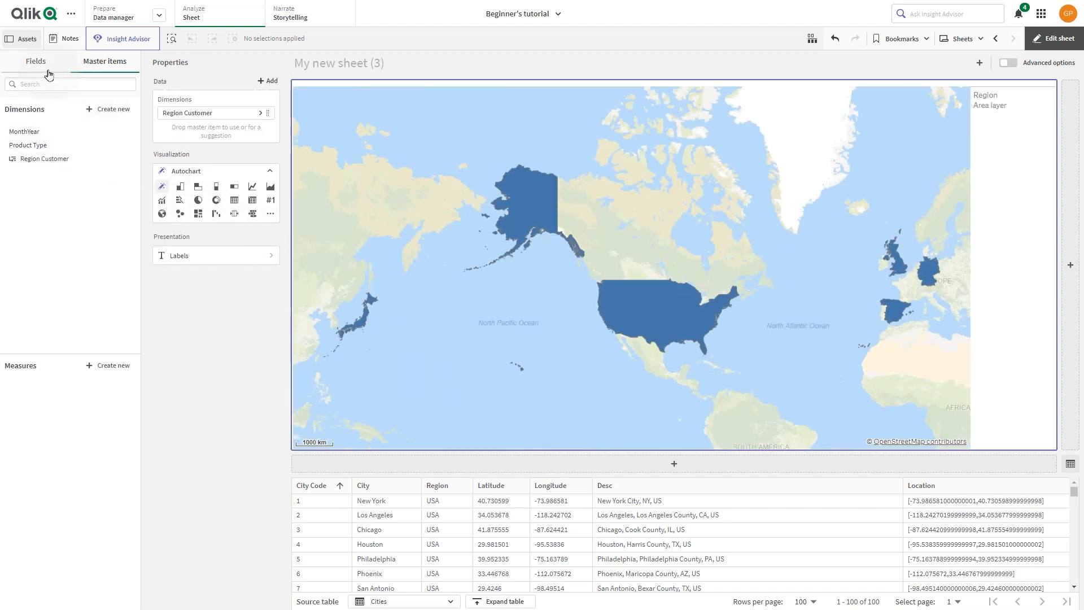
click(44, 71)
click(48, 84)
text(sal)
drag(51, 154, 561, 254)
Step: Start a single master dimension with the field expression =Aggr (only ({<Region = {'UK'}>} Customer), Customer)
click(113, 110)
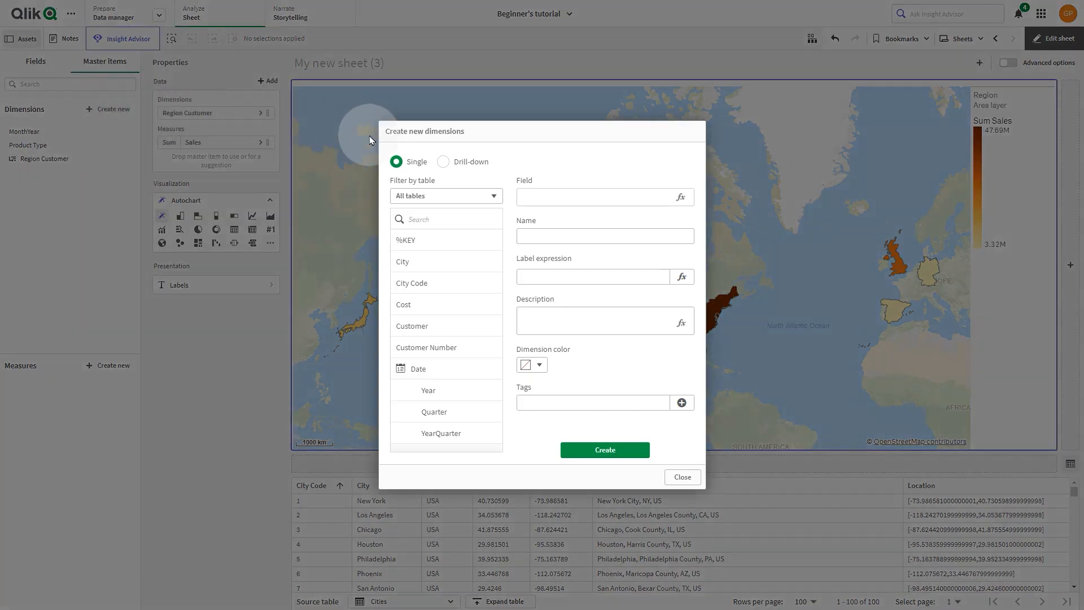
click(674, 201)
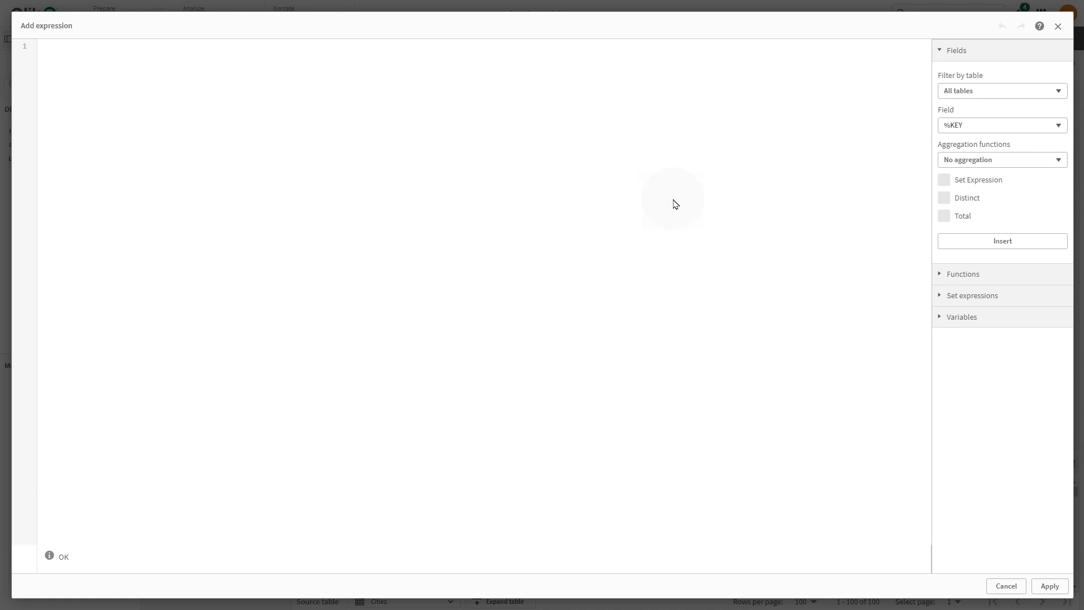
click(551, 213)
text(=Aggr (only ({<Region = {'UK'}>} Customer), Customer)
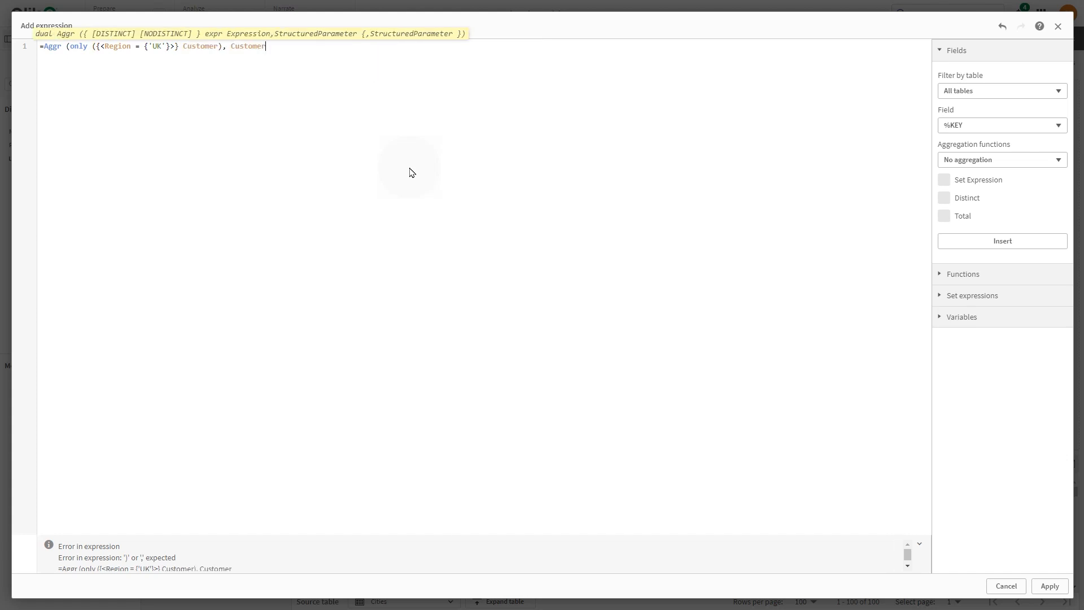
text())
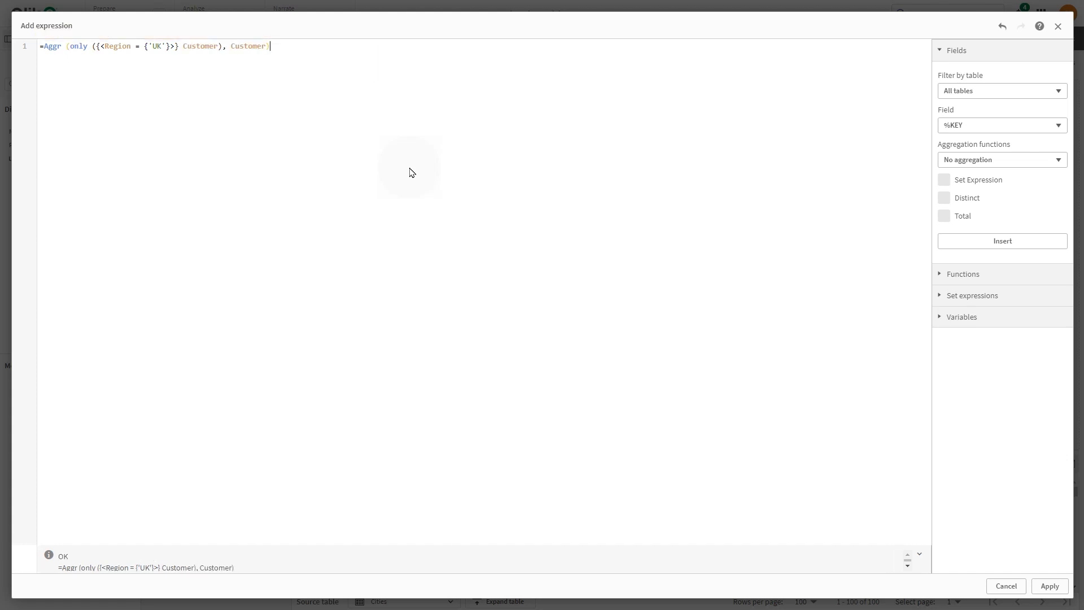
click(1044, 585)
Step: Name the calculated dimension UK Region Customers, set its color to blue (#4477aa), create it and close the dialog
click(534, 238)
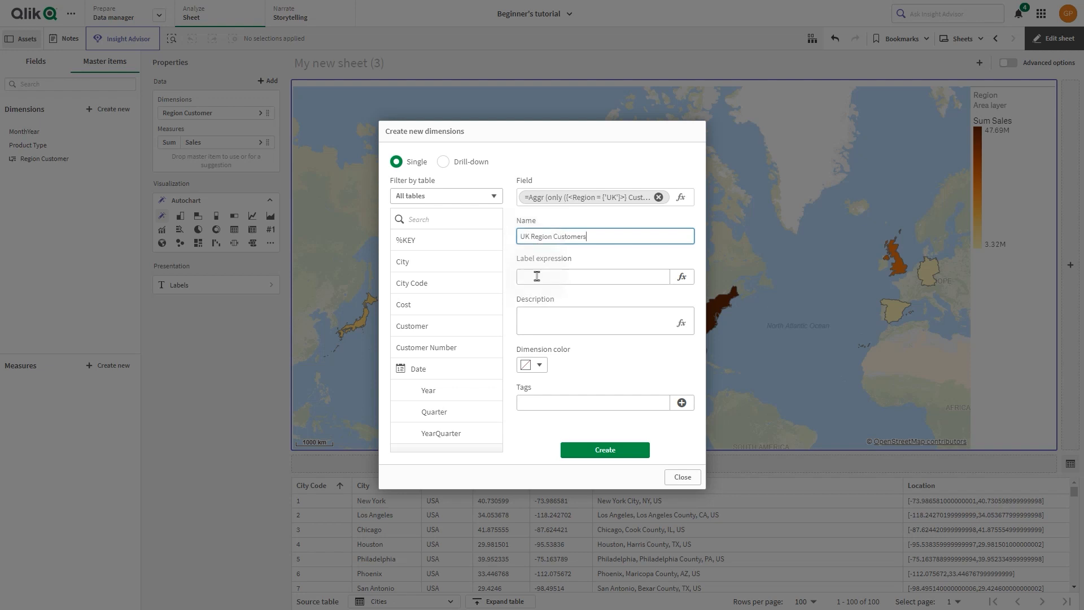
click(530, 364)
click(512, 273)
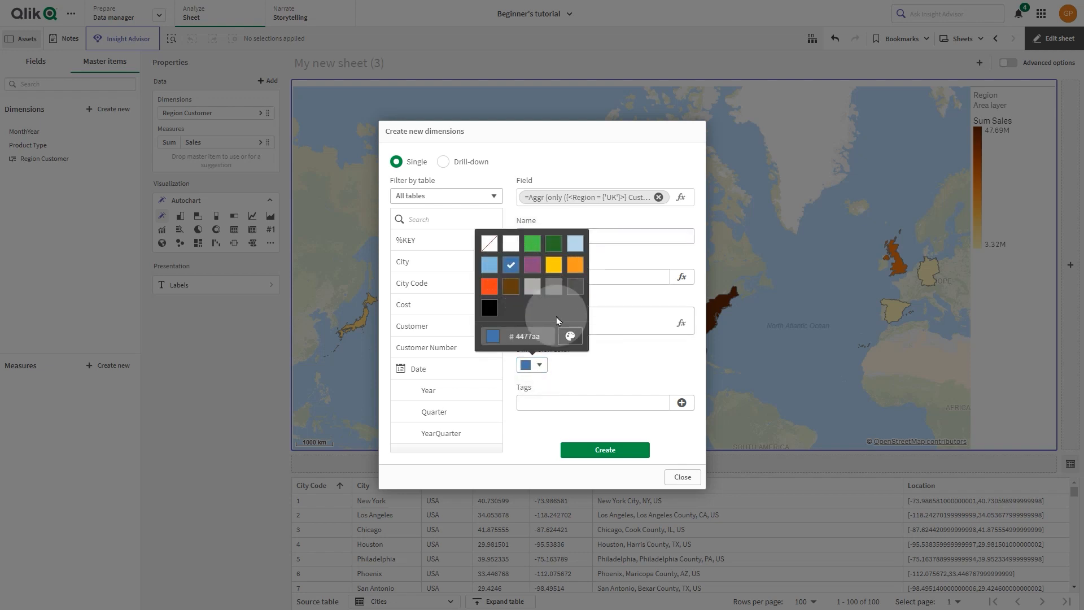
click(614, 450)
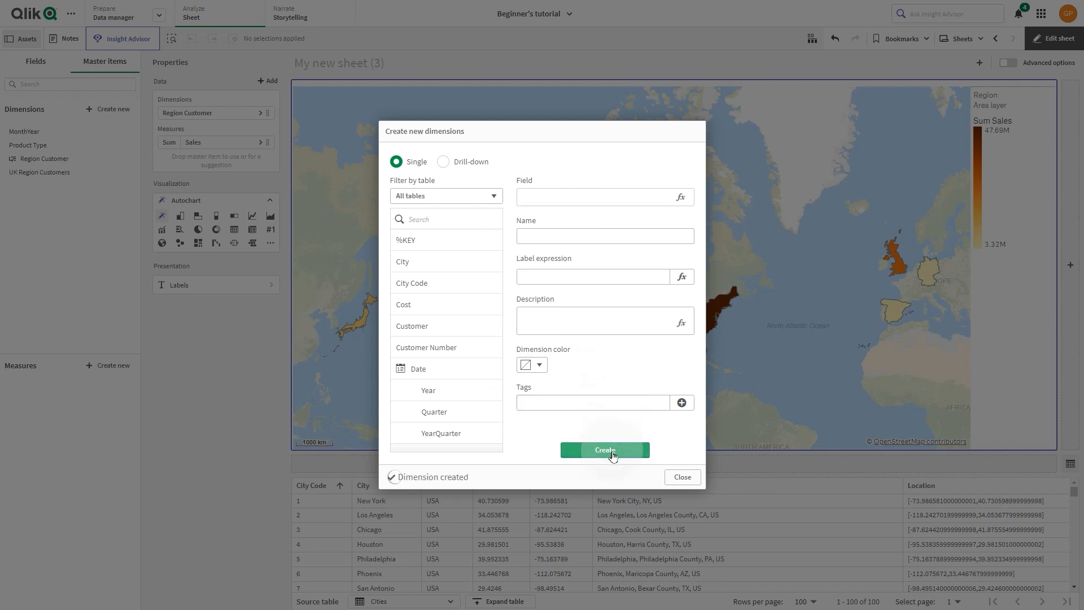
click(683, 477)
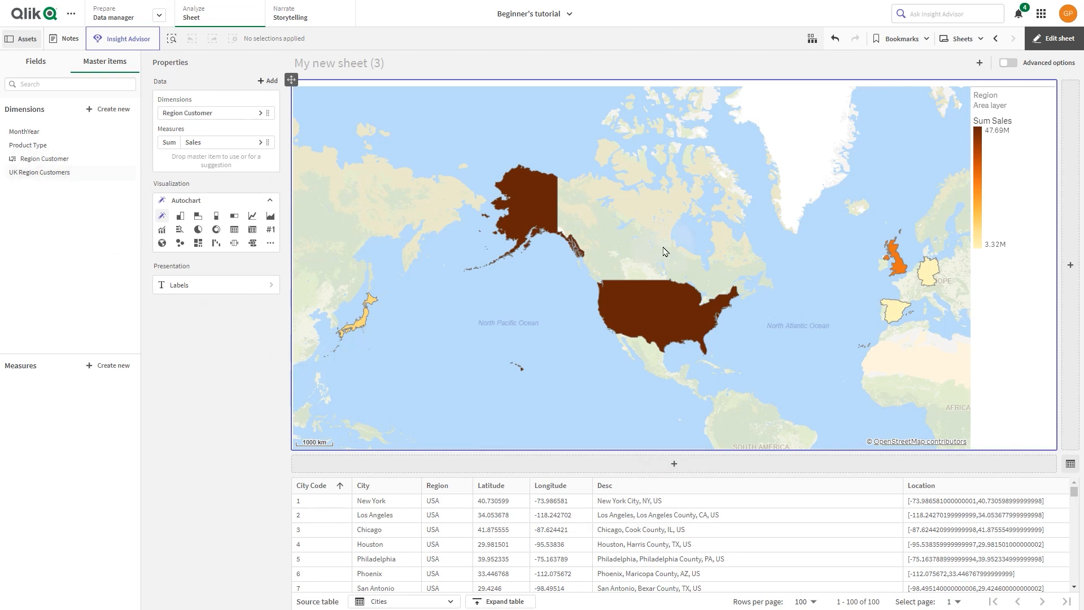
Step: Add a second chart beside the map using the UK Region Customers master dimension and the Sales field
click(1073, 264)
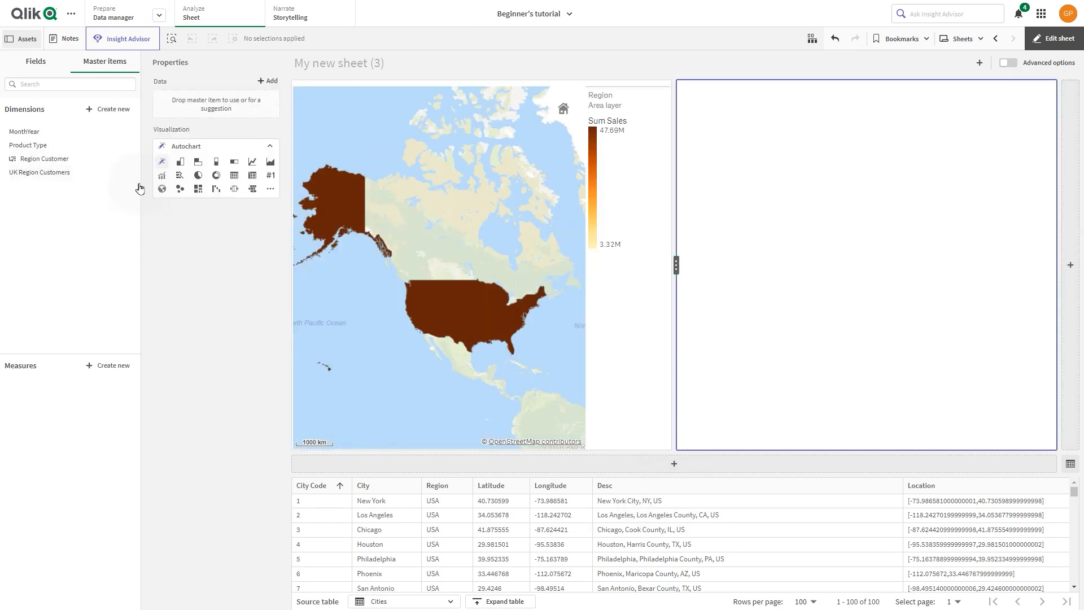
drag(73, 171, 874, 273)
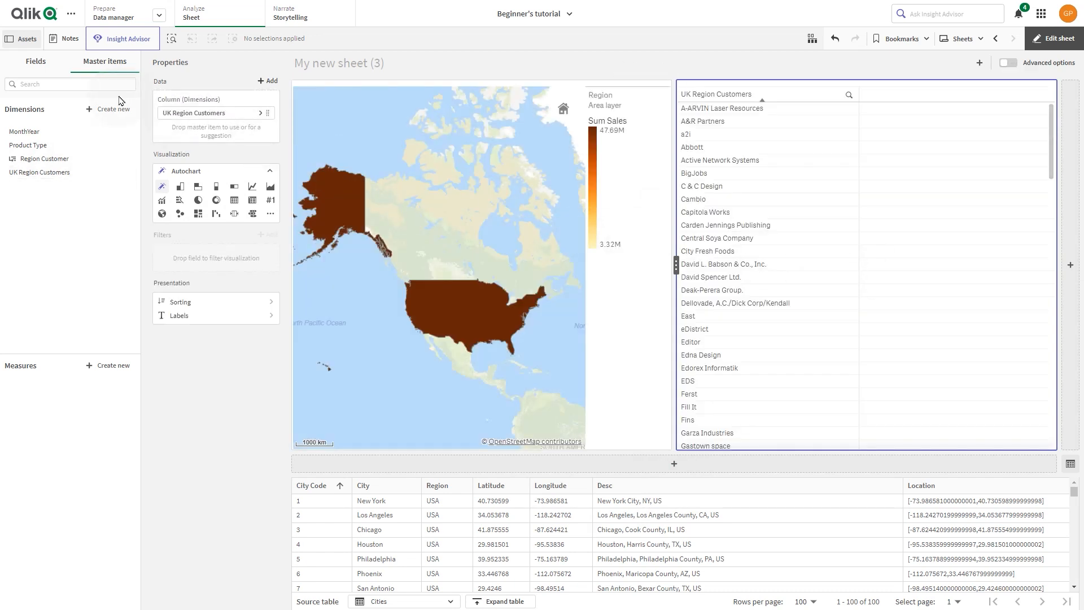
click(56, 67)
click(59, 83)
text(sa)
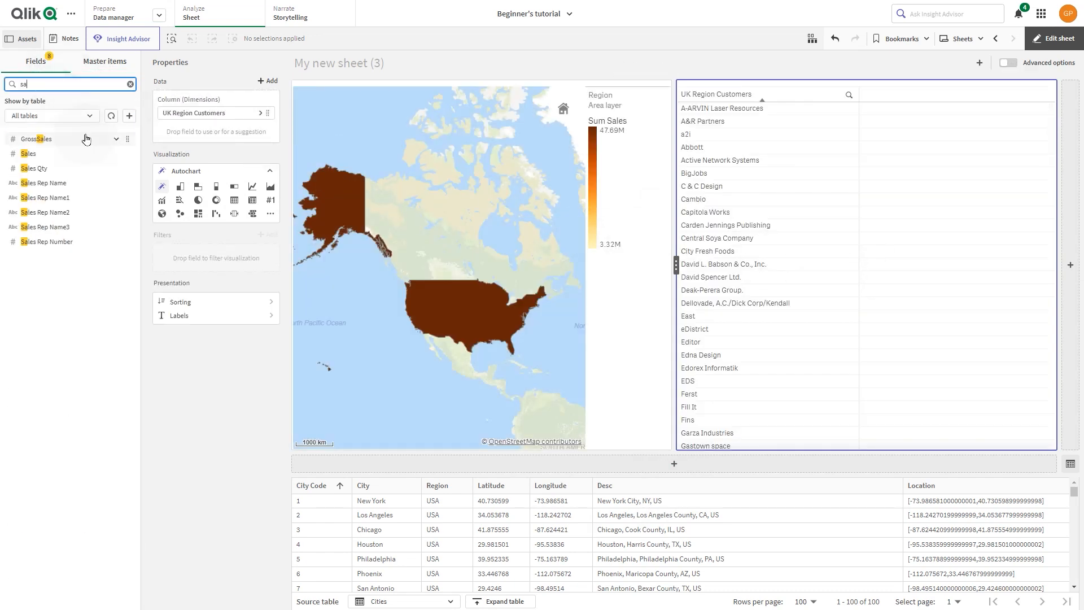
drag(61, 153, 852, 267)
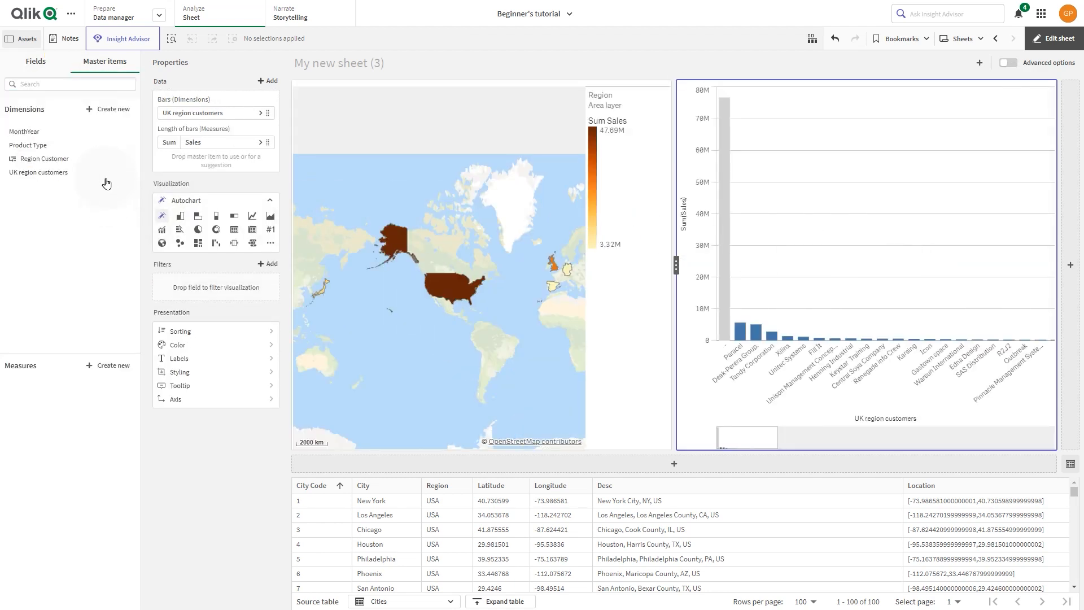
Step: Delete the UK region customers dimension from the master items
right_click(113, 178)
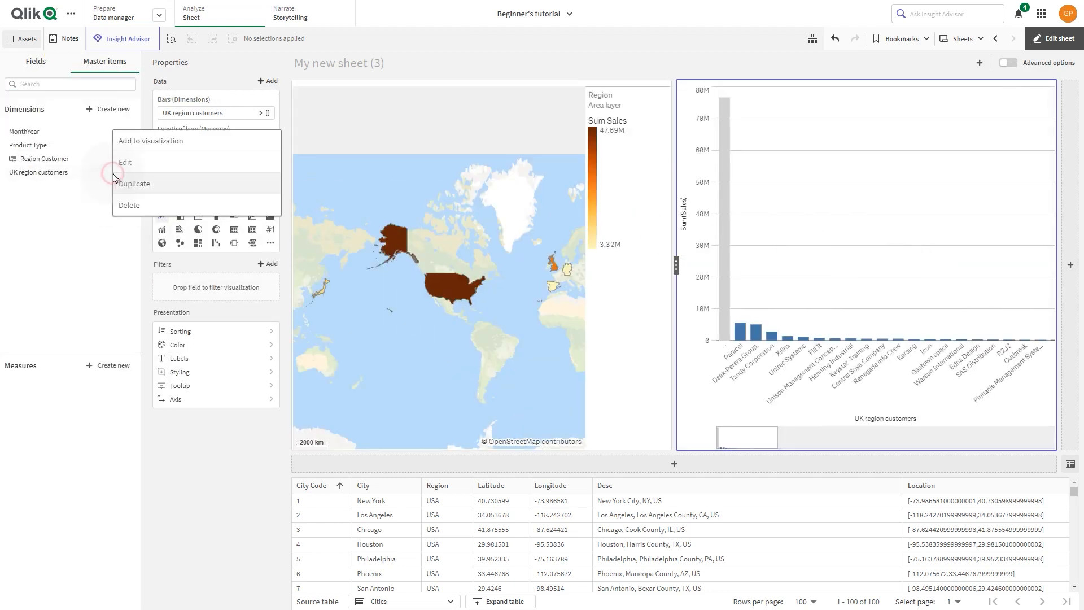
click(126, 206)
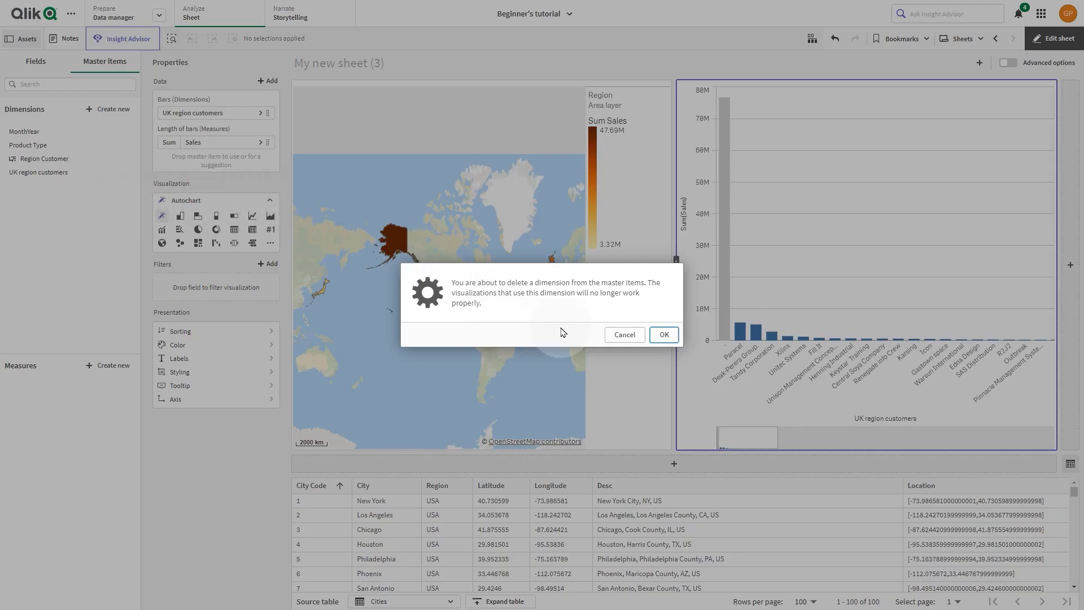
click(663, 336)
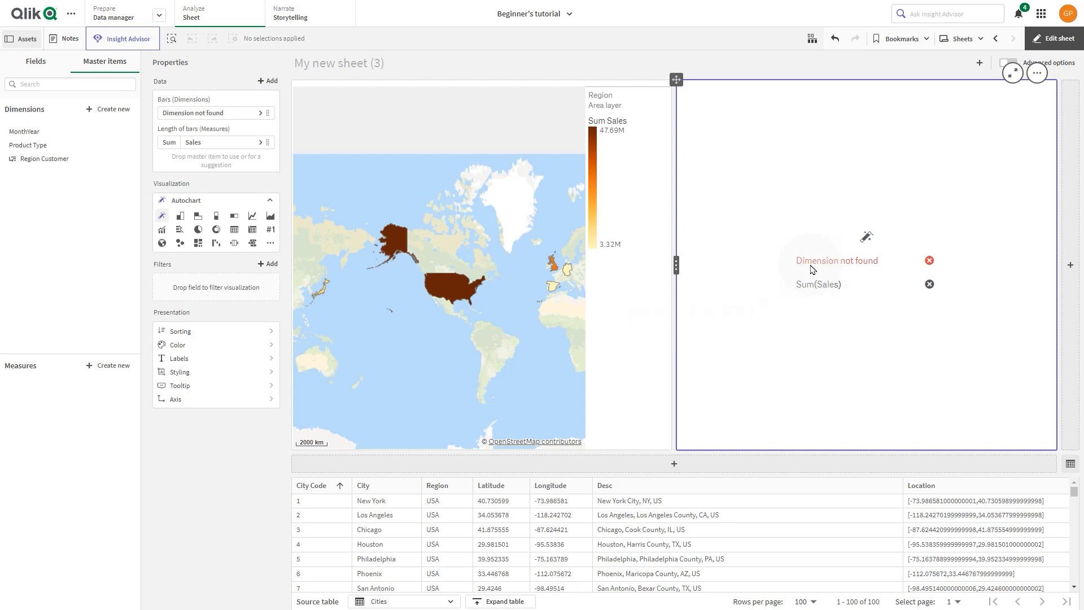
Step: Remove the missing dimension from the new chart and add the Product Type master dimension in its place
key(ctrl+z)
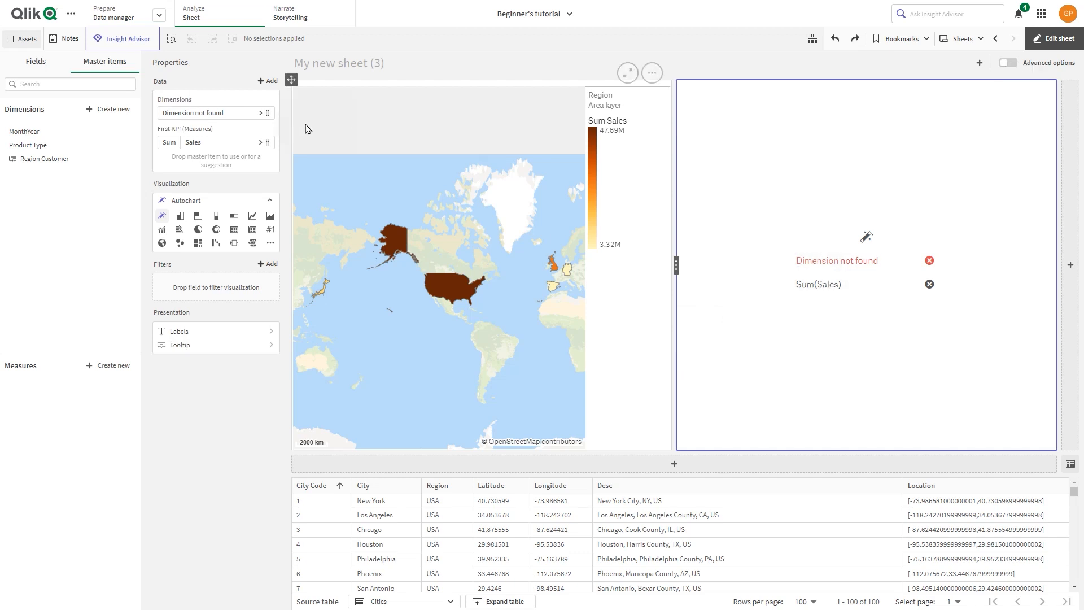
click(260, 113)
click(394, 148)
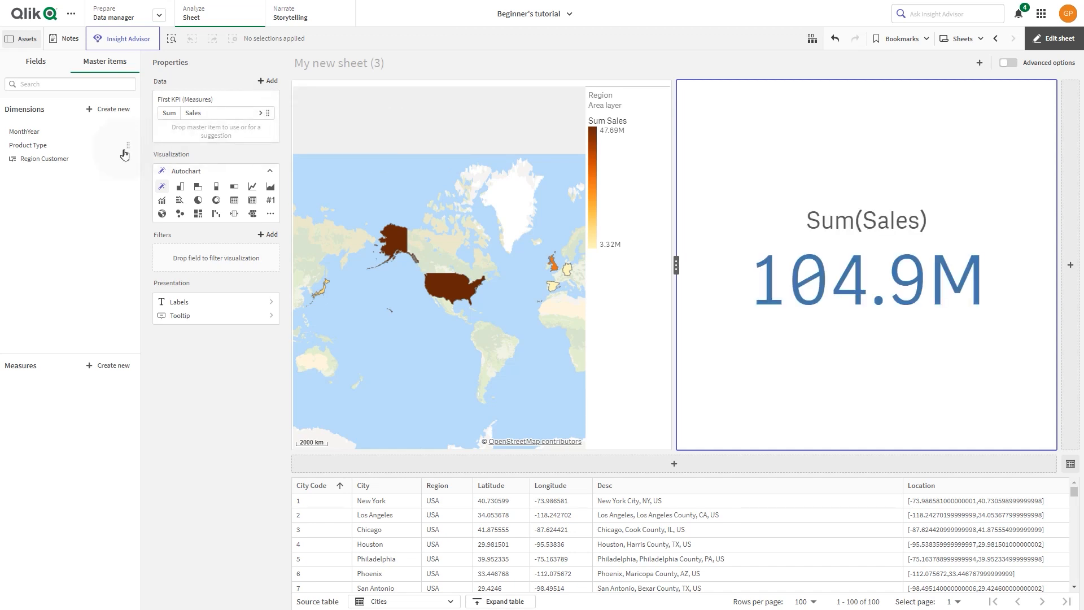
drag(35, 145, 830, 268)
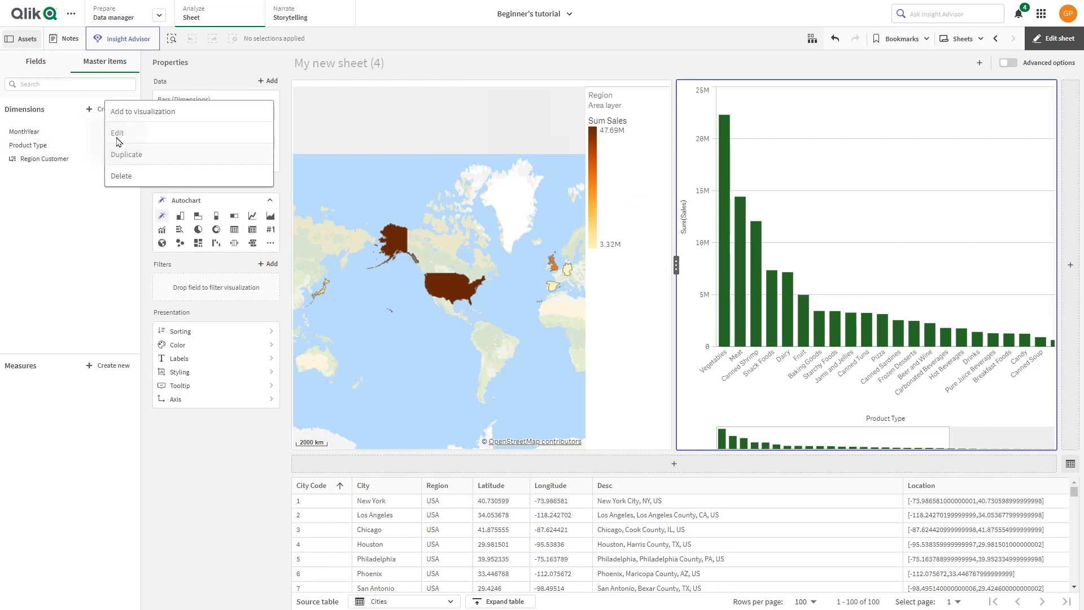
Step: Edit the Product Type master dimension, change its dimension color to blue and save it
click(117, 134)
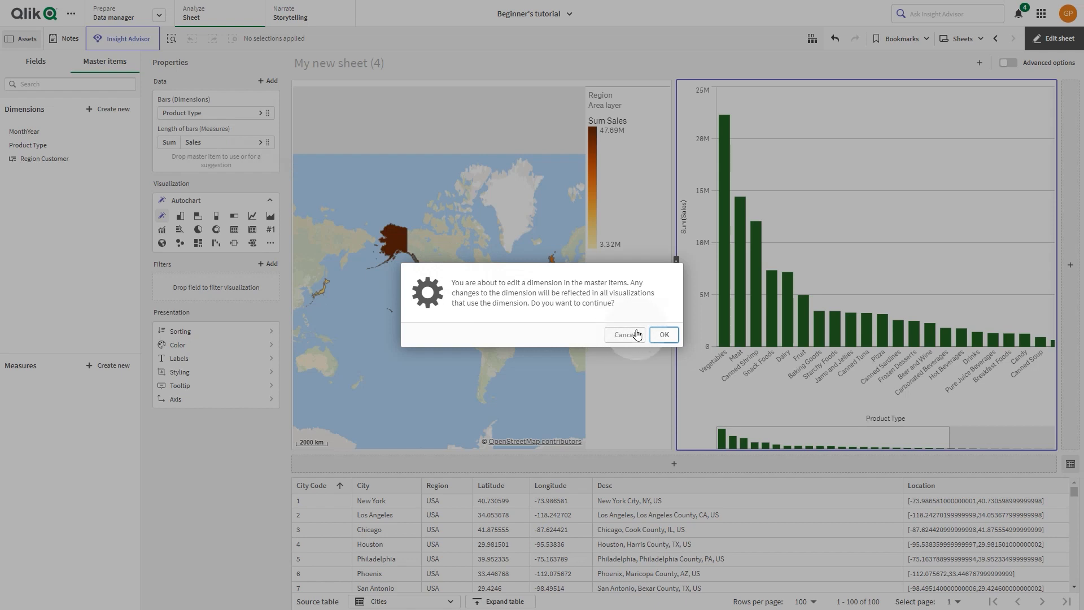
click(659, 334)
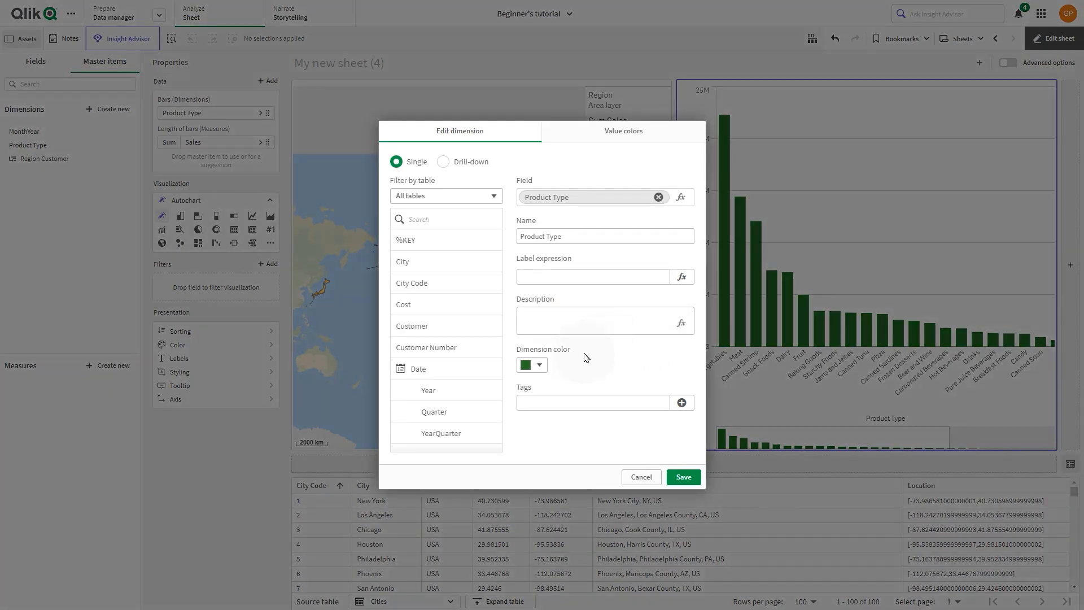
click(541, 366)
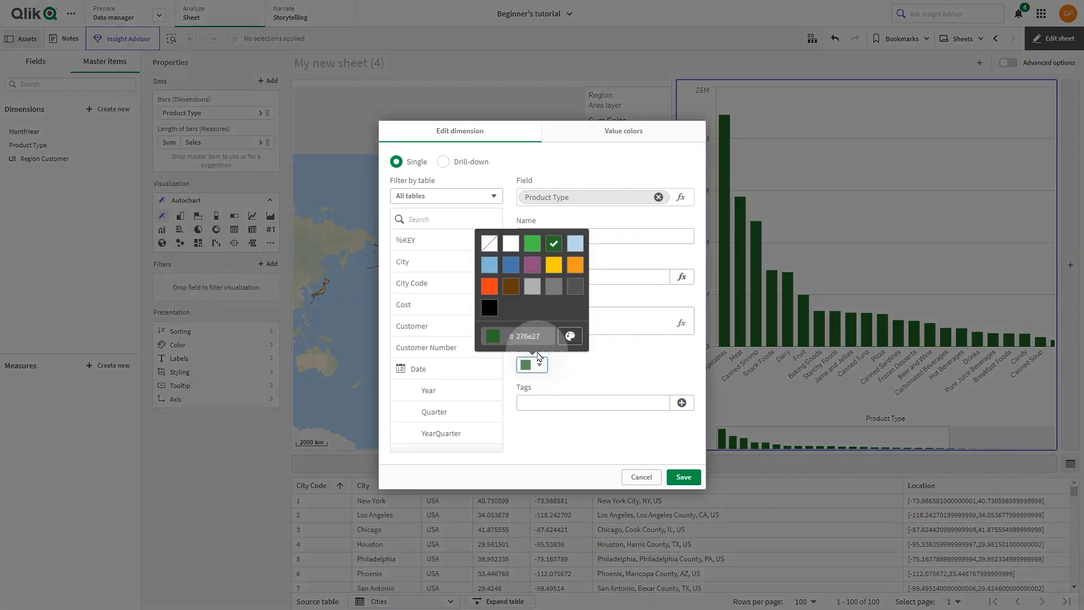
click(510, 264)
click(560, 360)
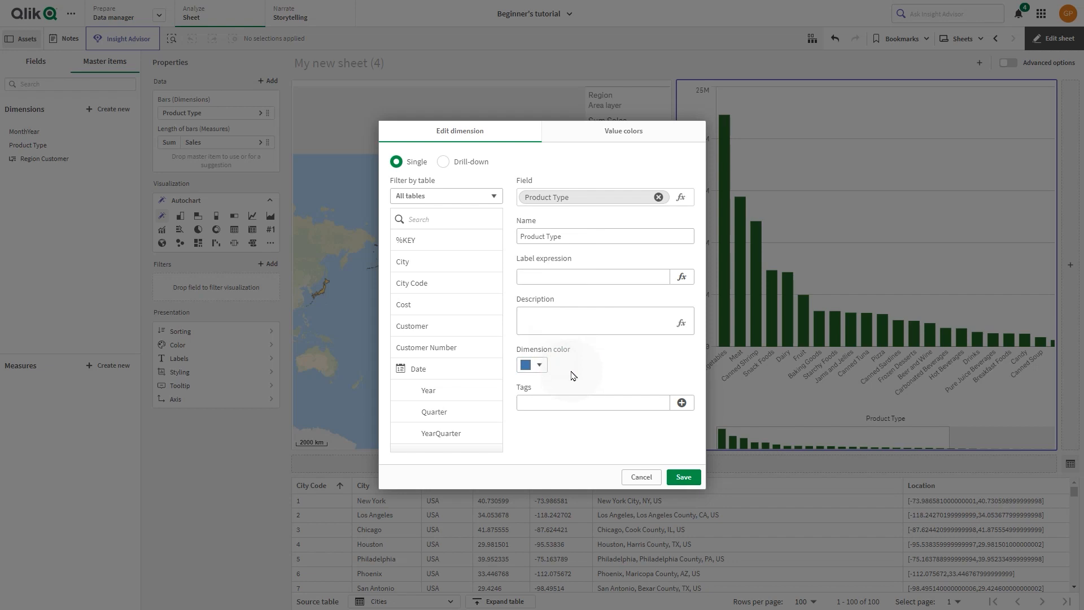
click(681, 479)
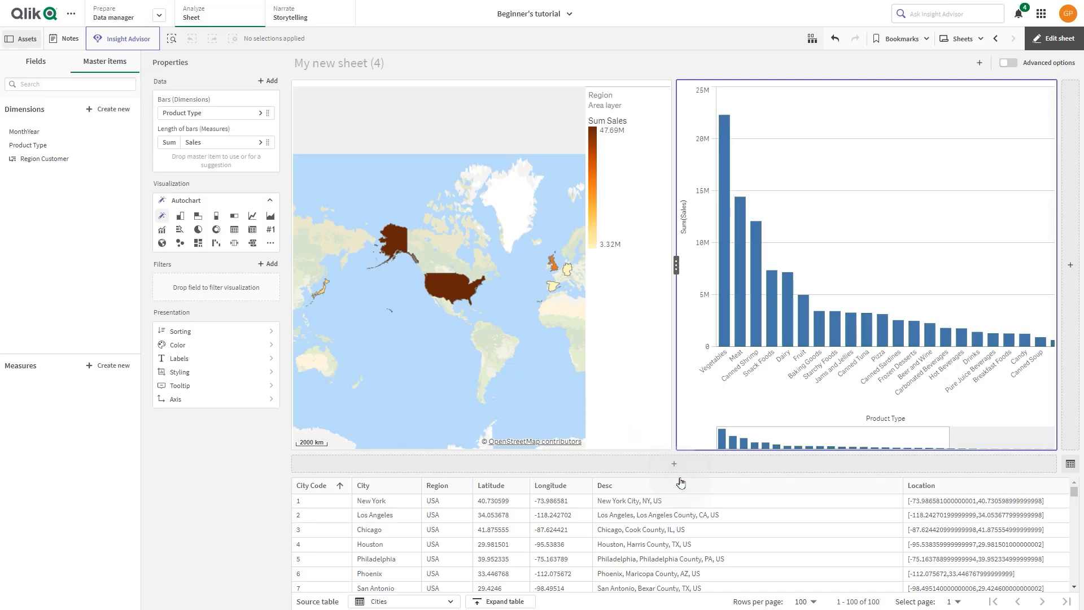
click(786, 337)
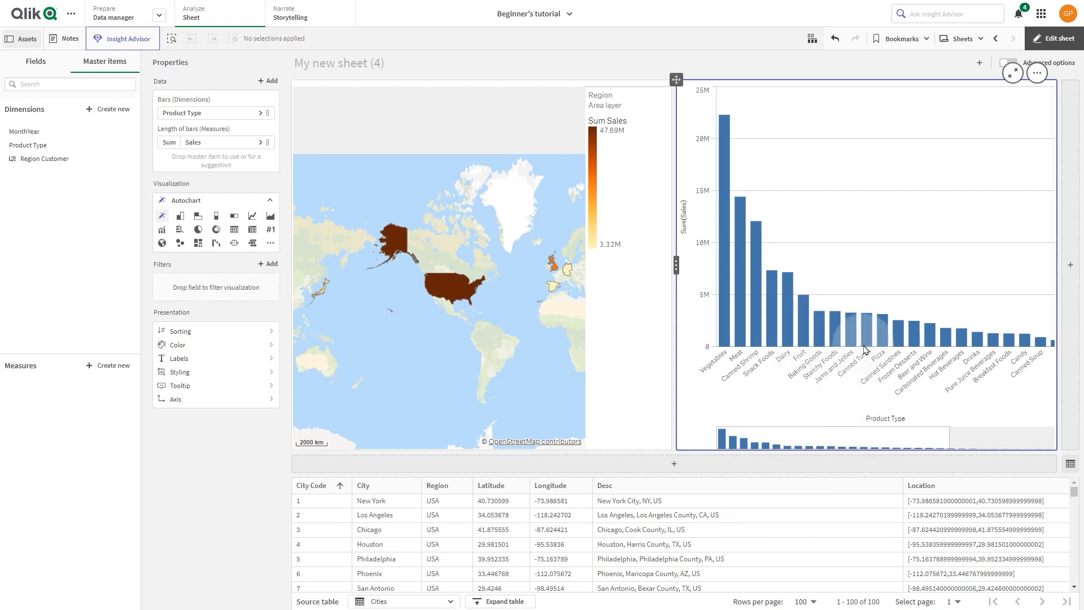
mouse_move(898, 348)
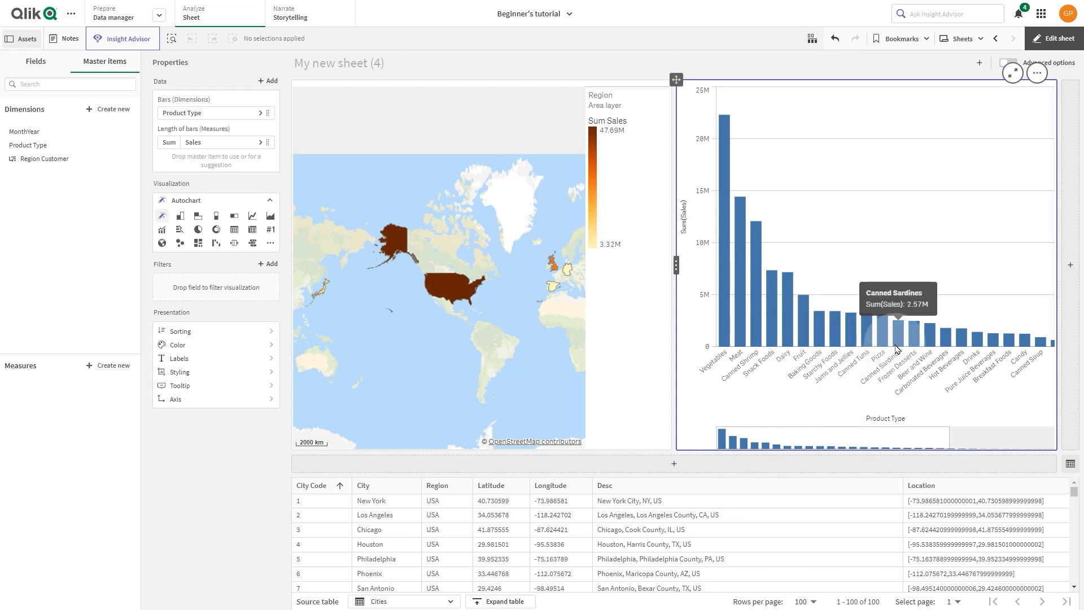